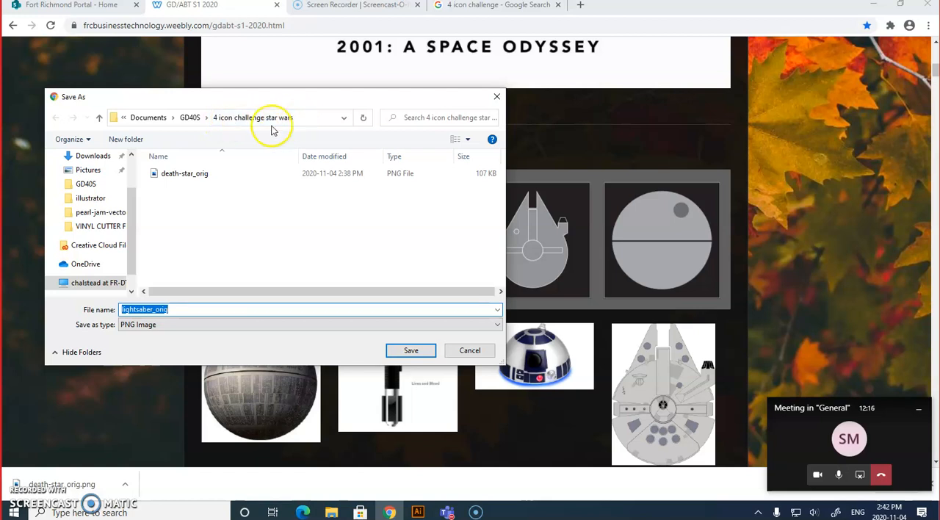
Save the lightsaber, R2-D2 and Millennium Falcon reference images as PNG files in the "4 icon challenge star wars" folder.
click(430, 348)
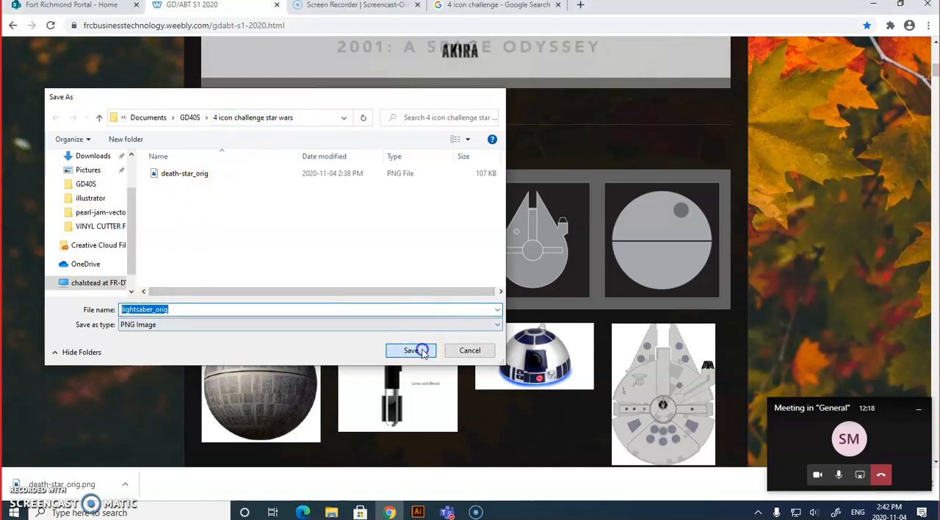
right_click(502, 359)
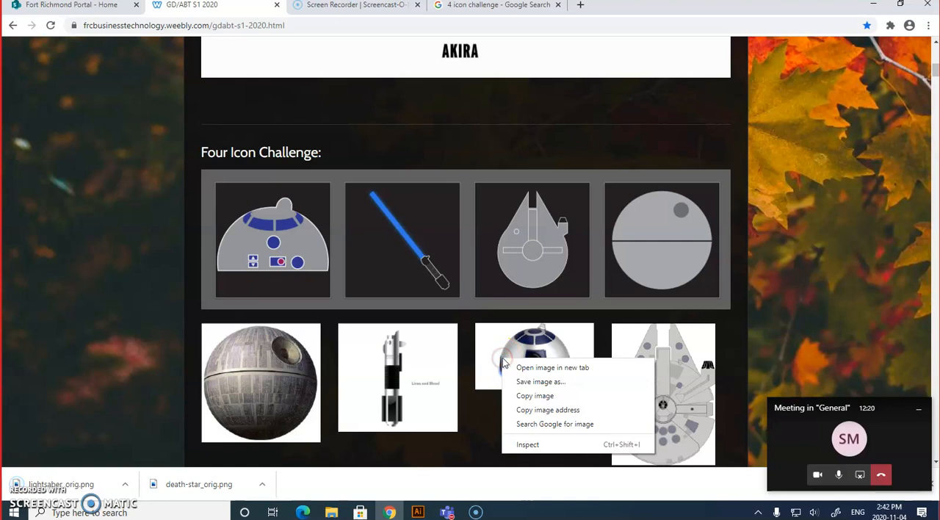
click(521, 380)
click(316, 273)
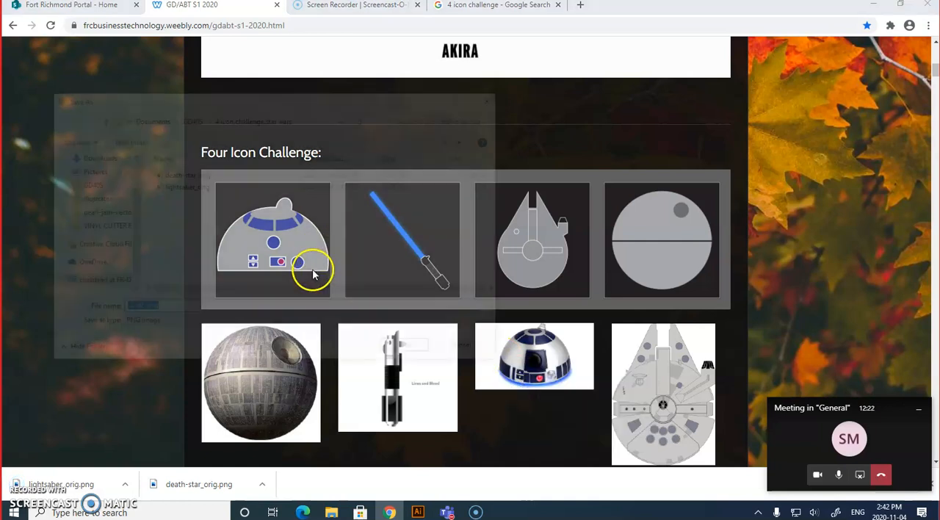
click(413, 350)
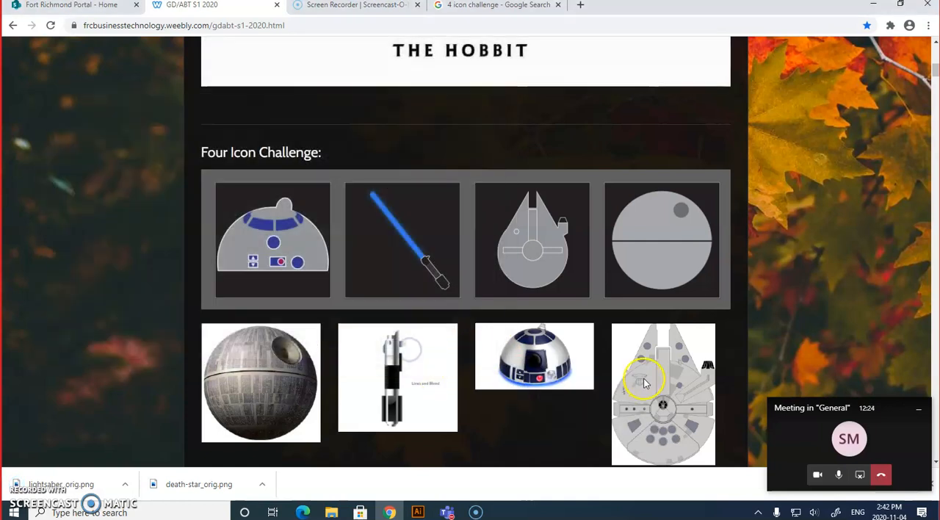
right_click(642, 379)
click(670, 402)
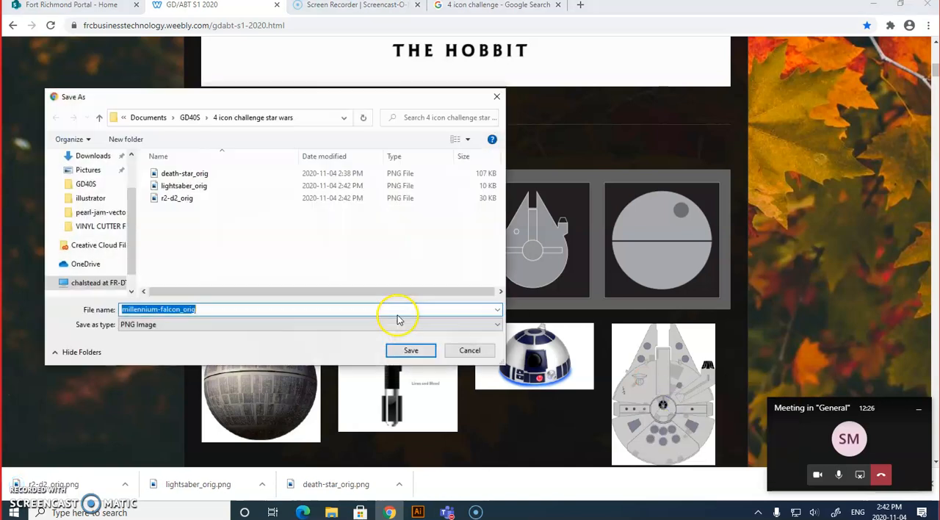
click(411, 351)
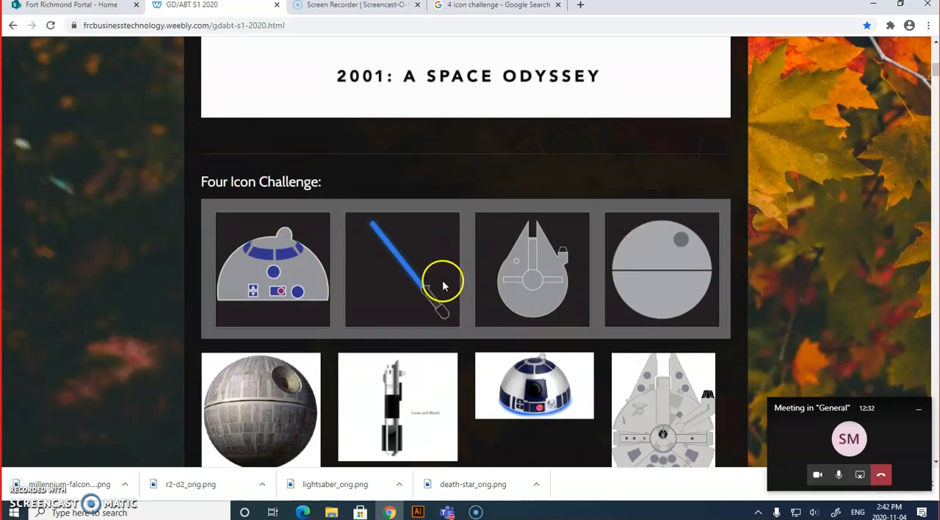
Review the Four Icon Challenge rubric, the "4 icon challenge" image search examples and the sample icons on the class page.
scroll(441, 277, up, 5)
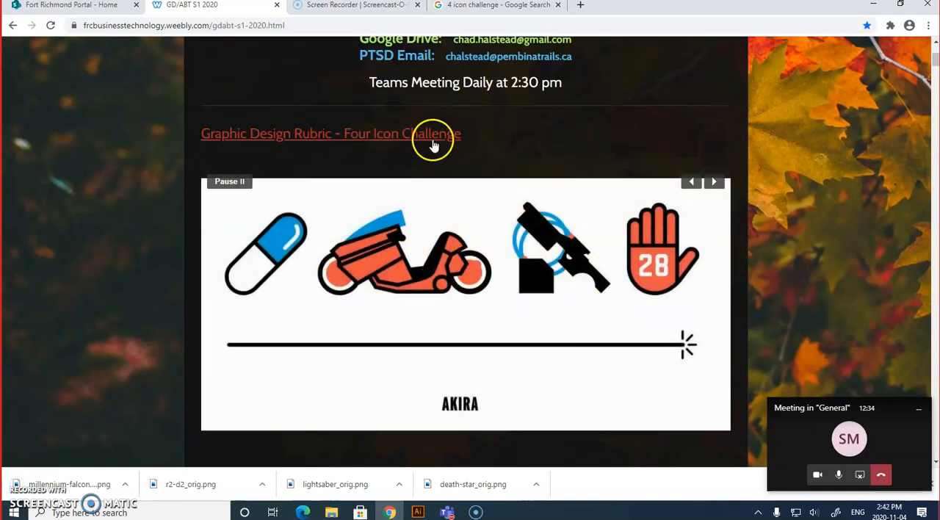
click(435, 136)
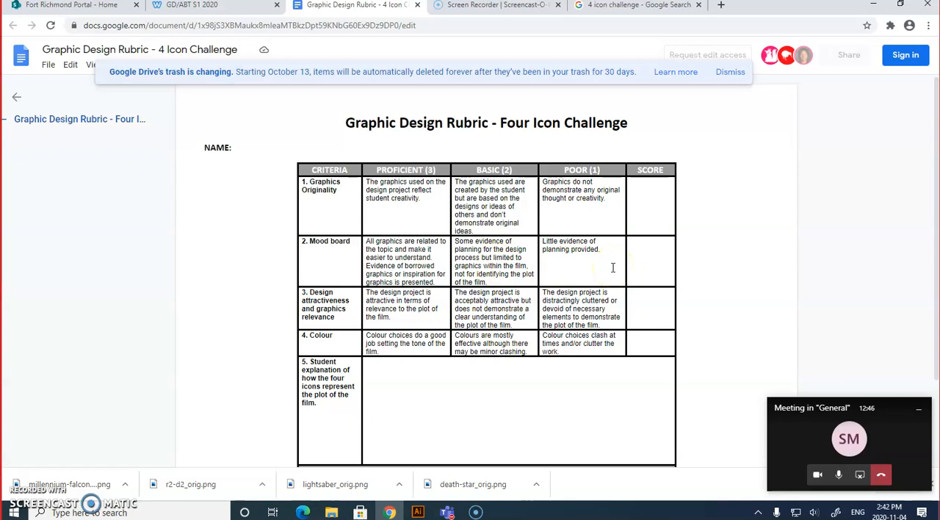
click(731, 72)
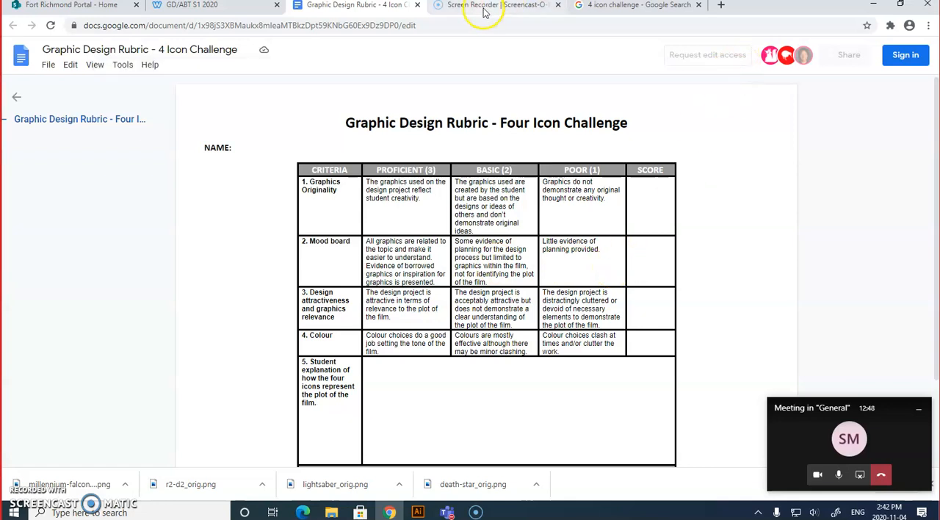
click(603, 7)
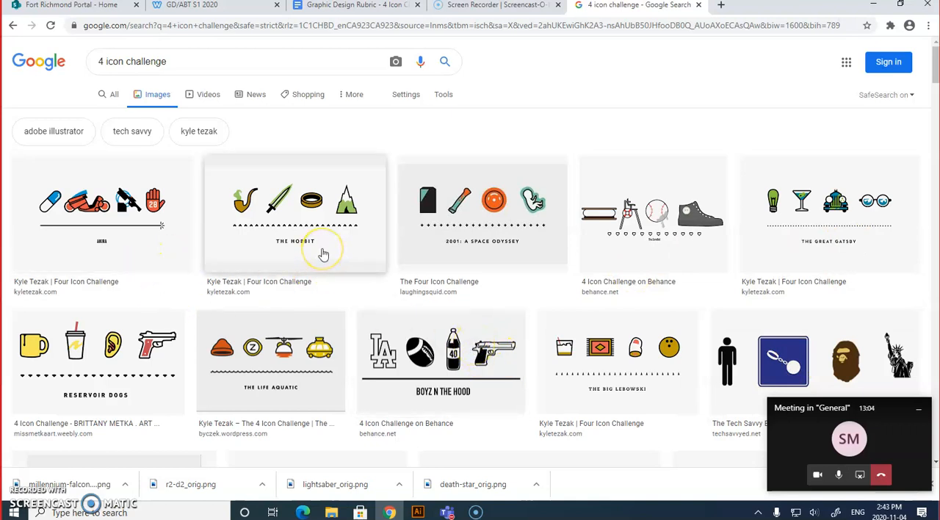
click(357, 9)
click(213, 9)
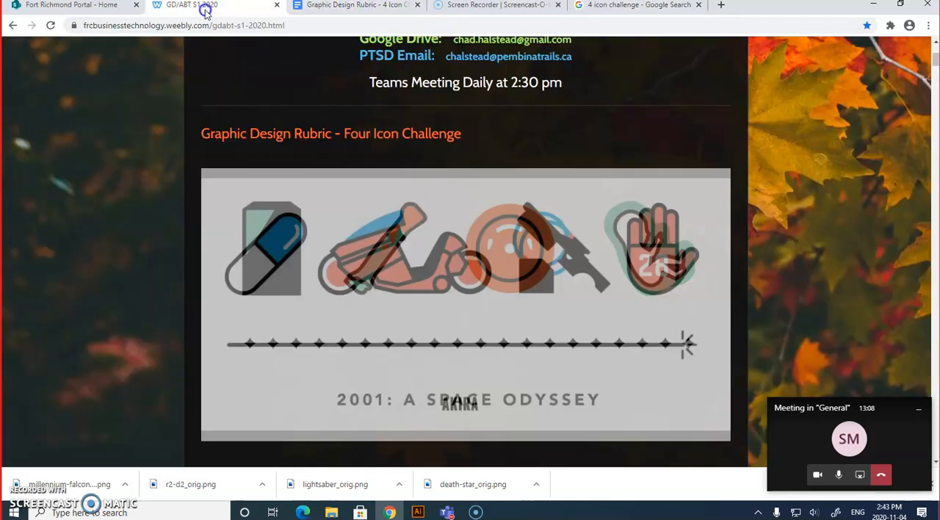
scroll(221, 360, down, 3)
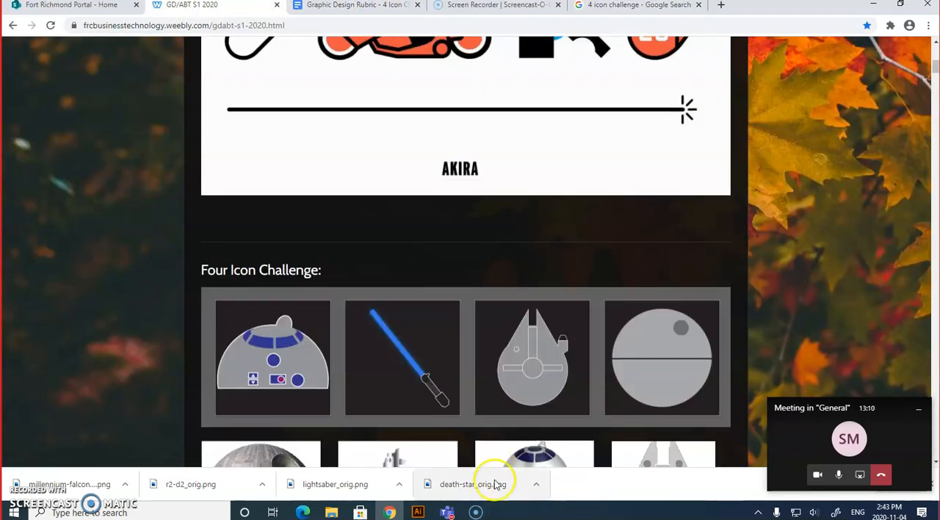
scroll(470, 463, down, 1)
Switch to Illustrator and create a document named "4 icon challenge" with four 4 x 4 in artboards, using inches.
click(419, 511)
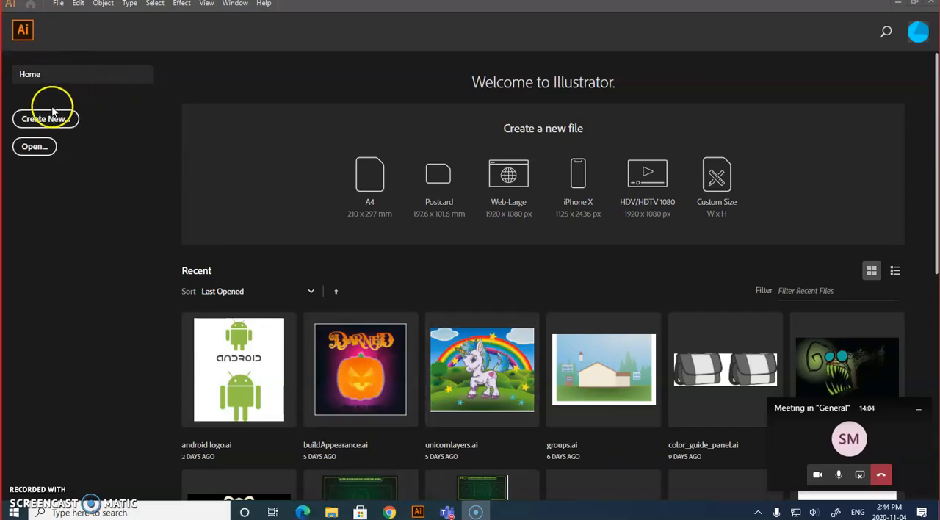
click(46, 119)
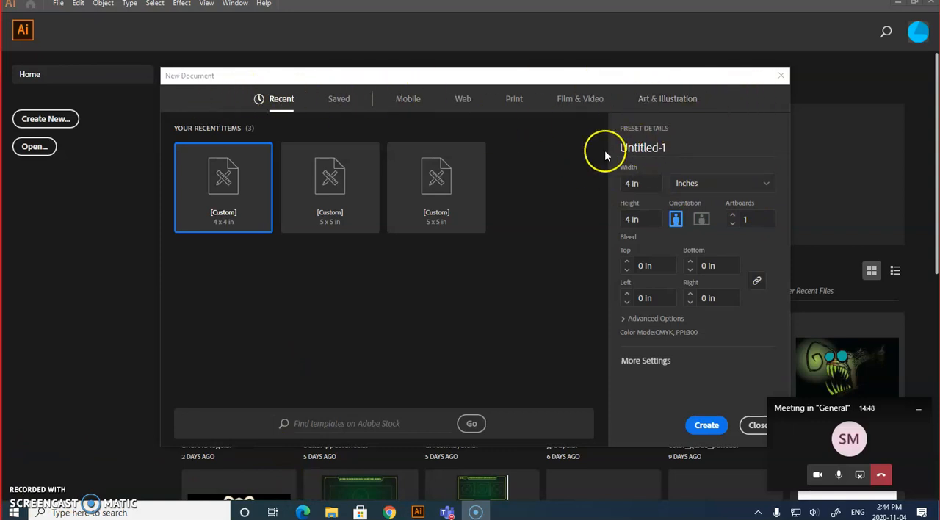
triple_click(679, 148)
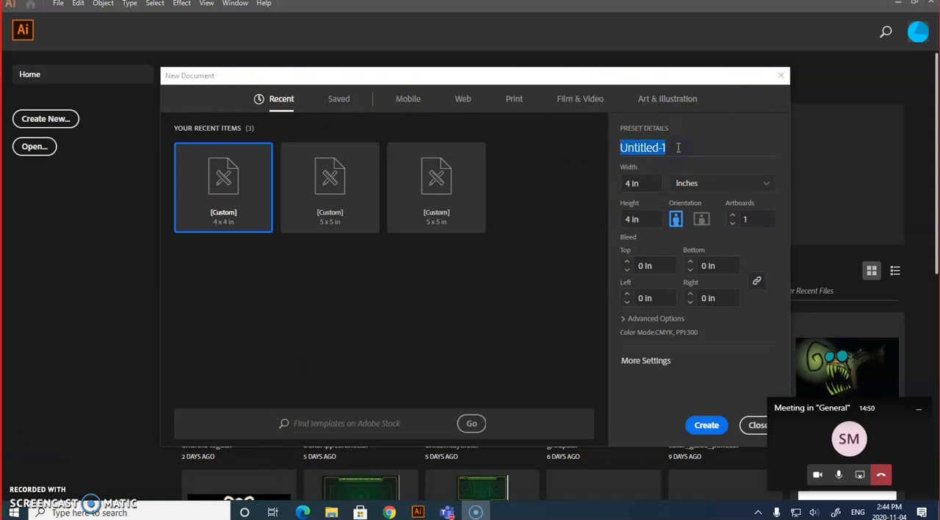
text(4 icon challenge)
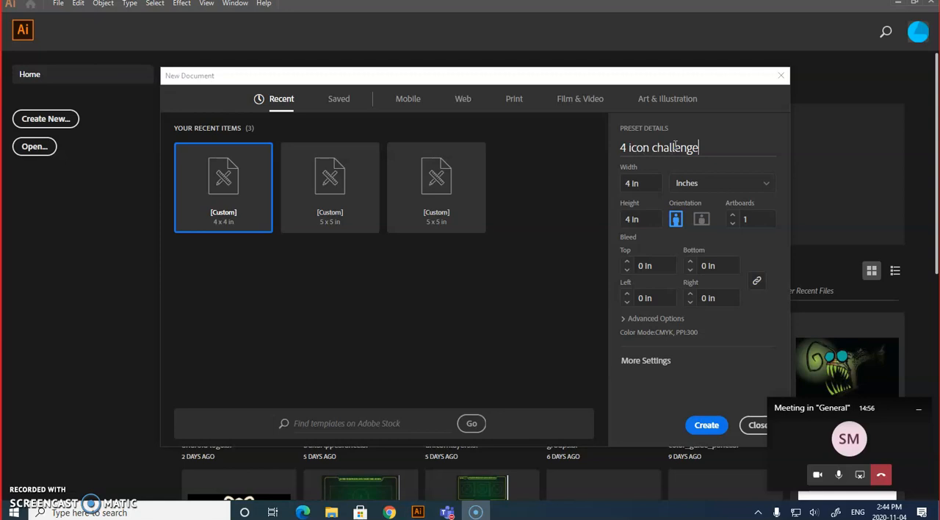
click(748, 188)
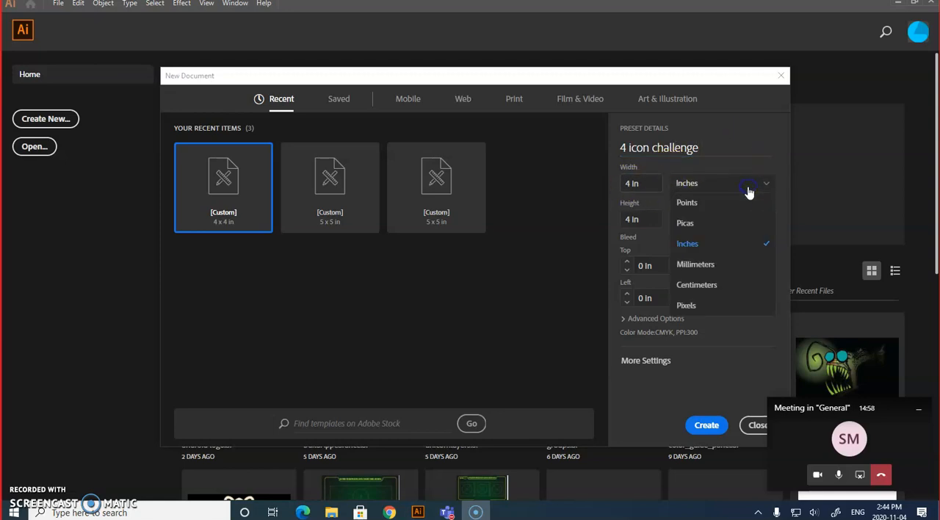
click(732, 246)
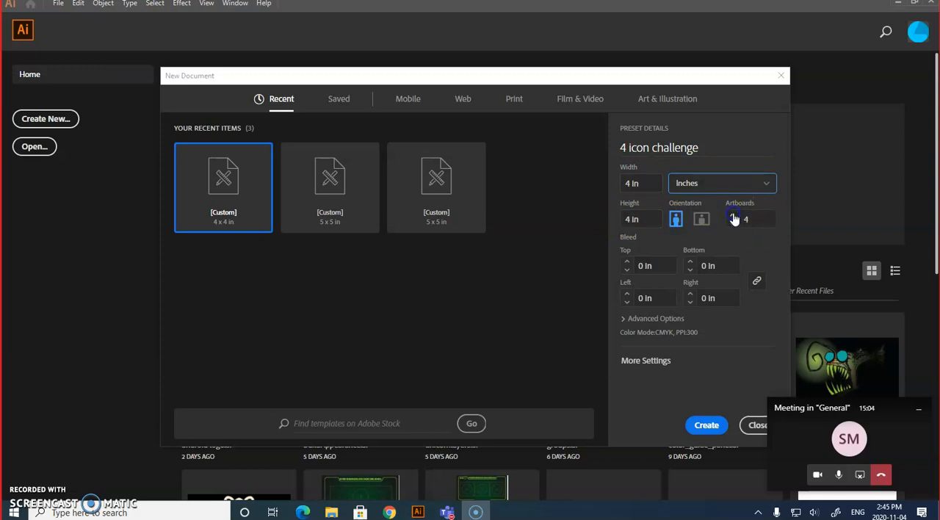
click(717, 427)
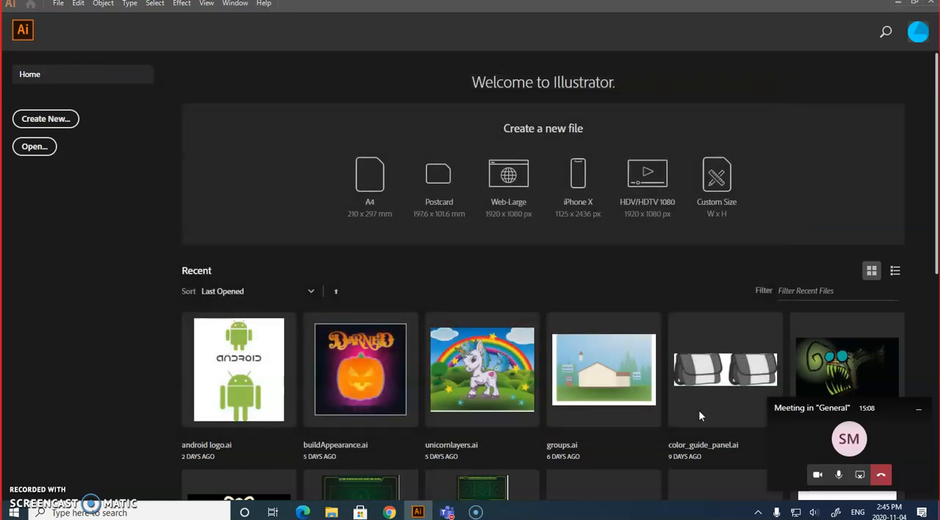
click(691, 421)
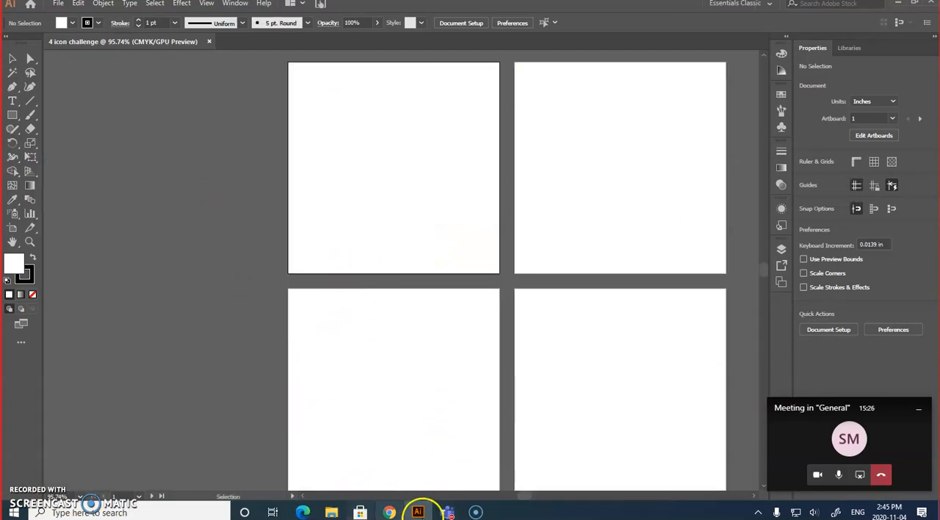
Rearrange all four artboards into a single row with 0.28 in spacing, moving artwork with the artboards.
mouse_move(390, 514)
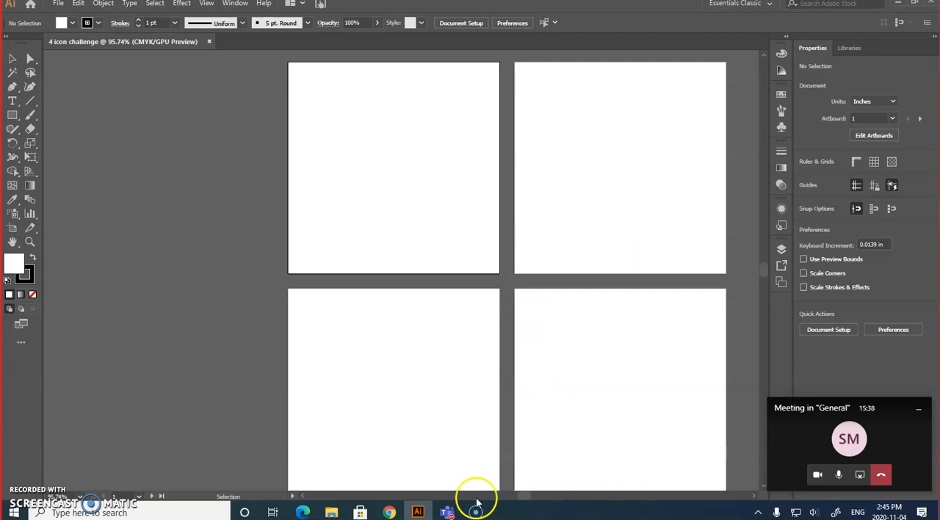
drag(535, 498, 524, 497)
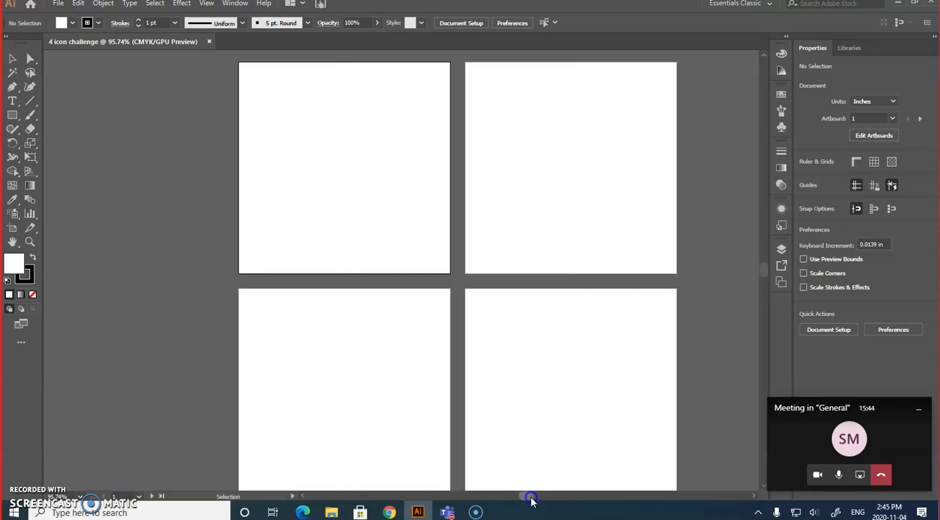
click(12, 242)
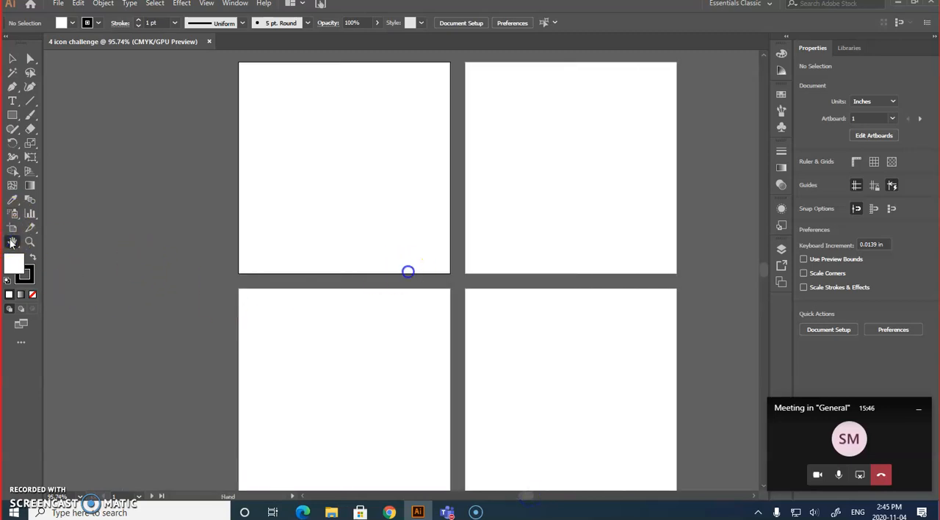
drag(426, 282, 392, 278)
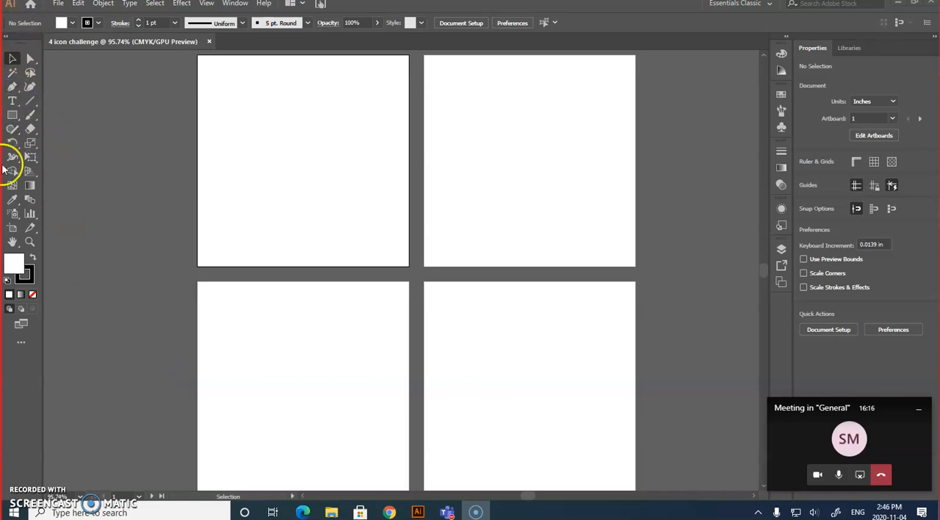
click(12, 229)
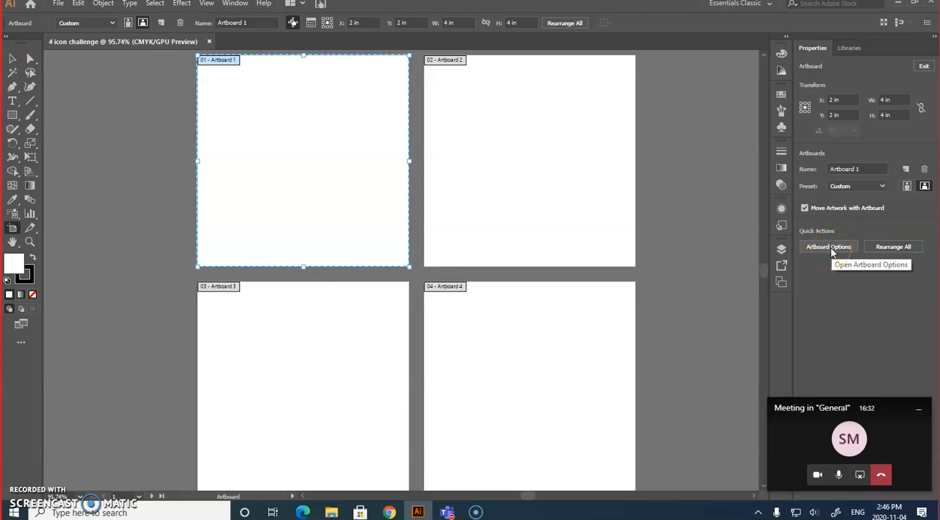
click(887, 247)
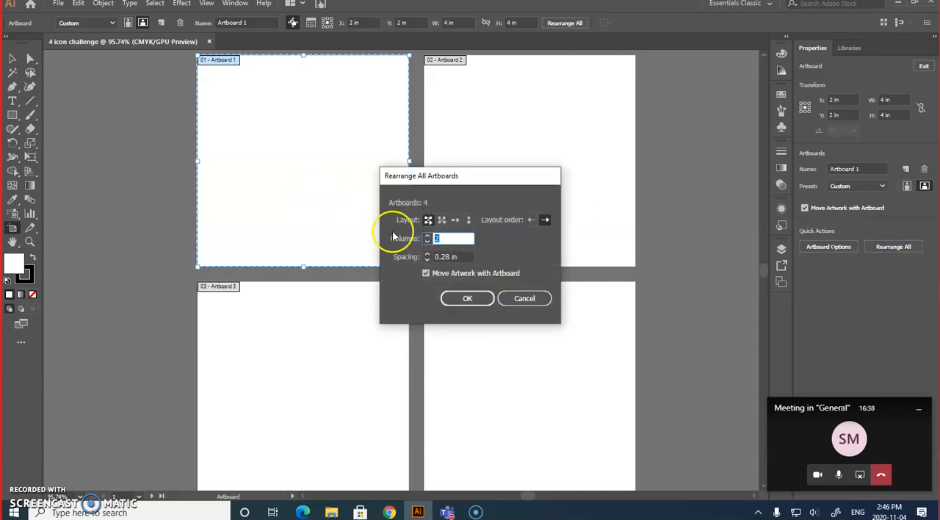
click(455, 221)
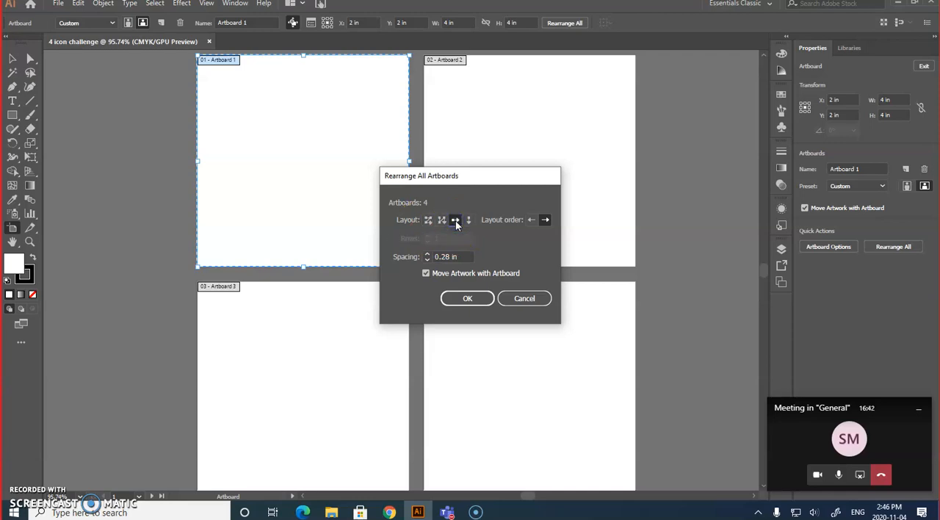
click(467, 299)
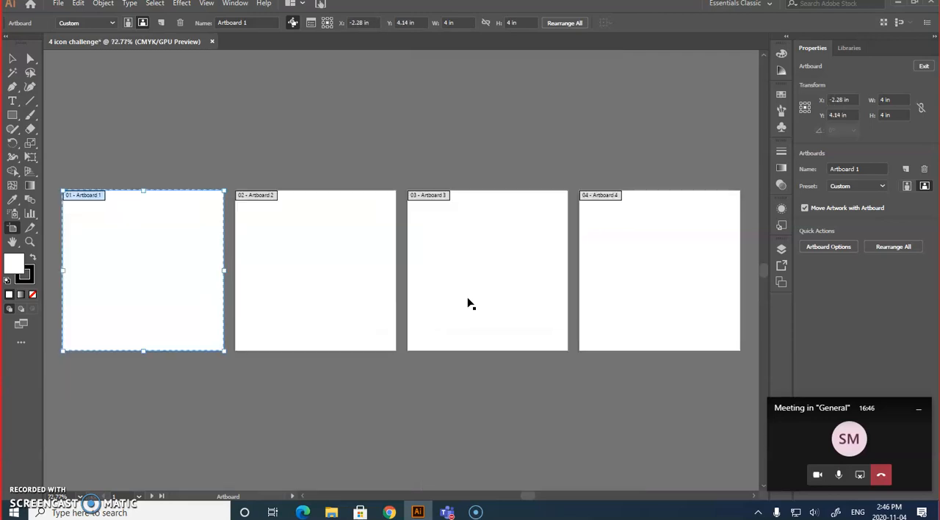
Reapply the Arrange by Row layout to all artboards and leave artboard editing for the Selection tool.
click(894, 249)
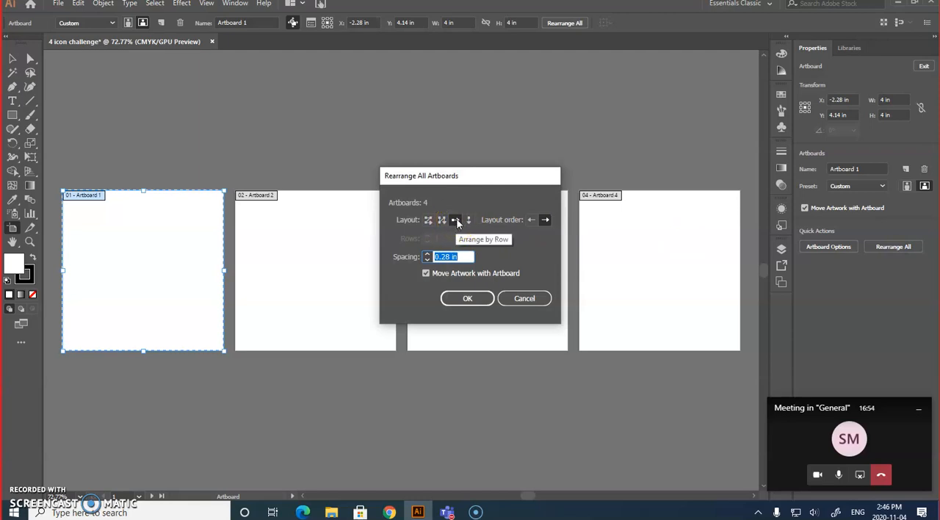
click(463, 303)
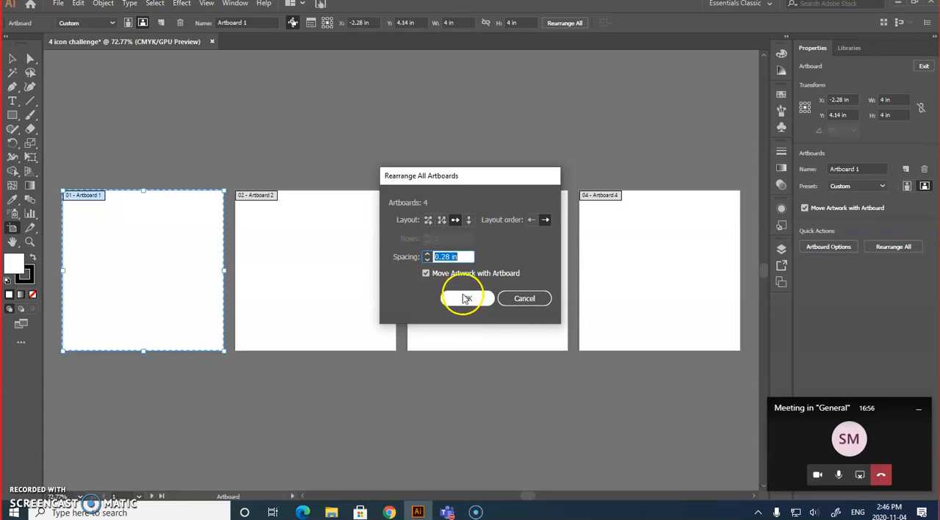
click(466, 298)
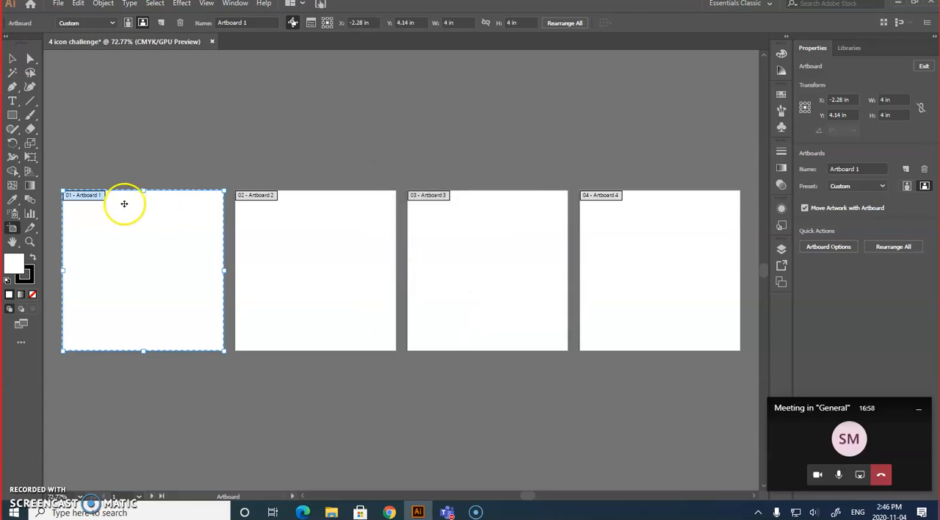
click(11, 61)
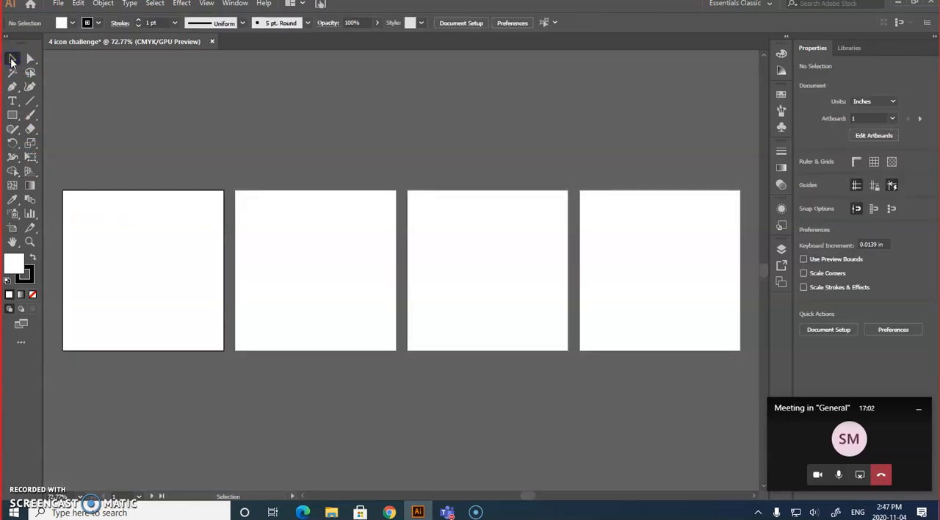
Place death-star_orig from the "4 icon challenge star wars" folder and centre it on the first artboard.
click(57, 6)
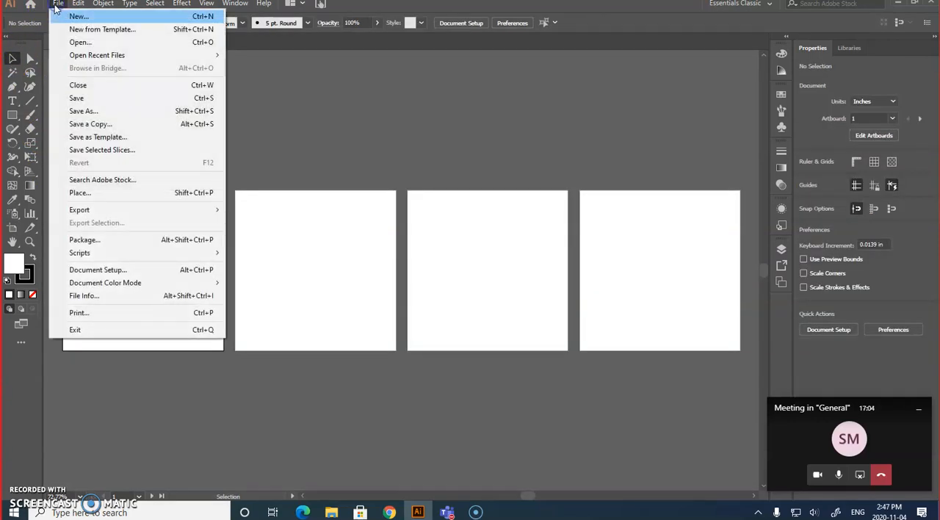
click(99, 193)
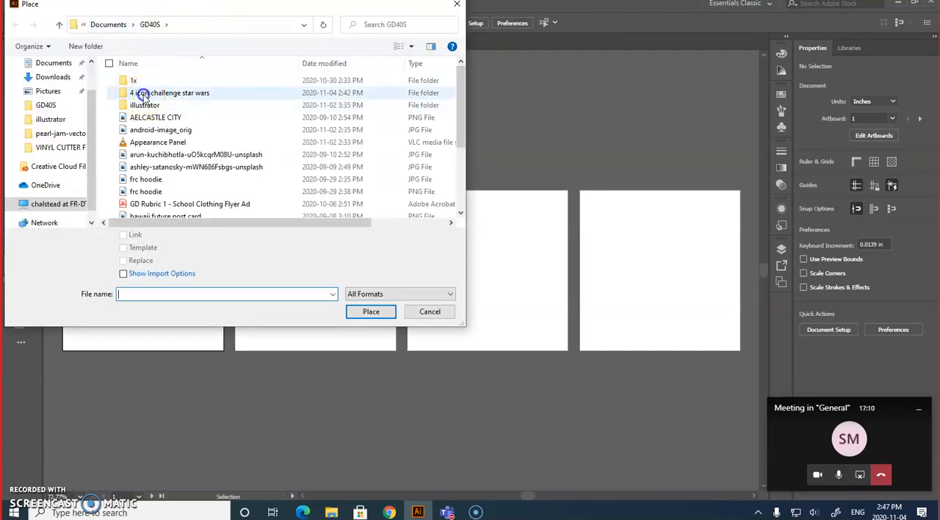
double_click(144, 93)
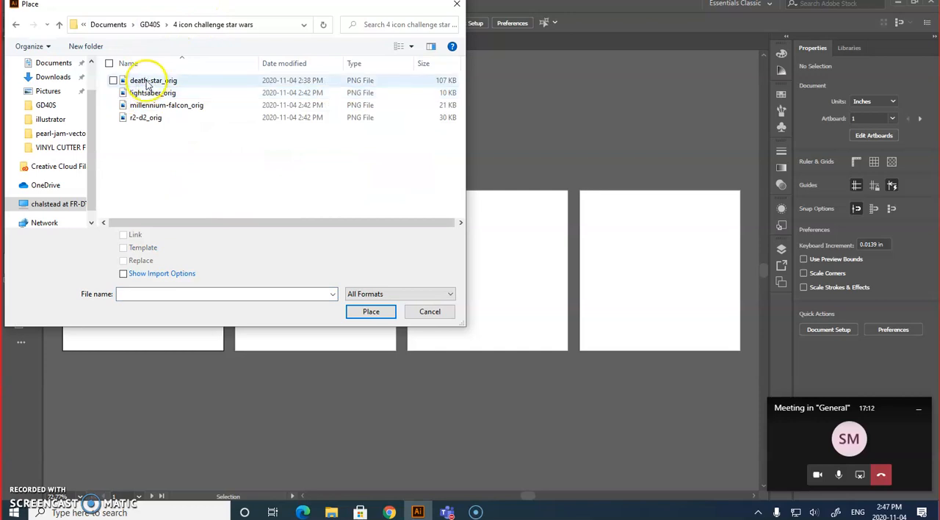
click(147, 83)
click(381, 312)
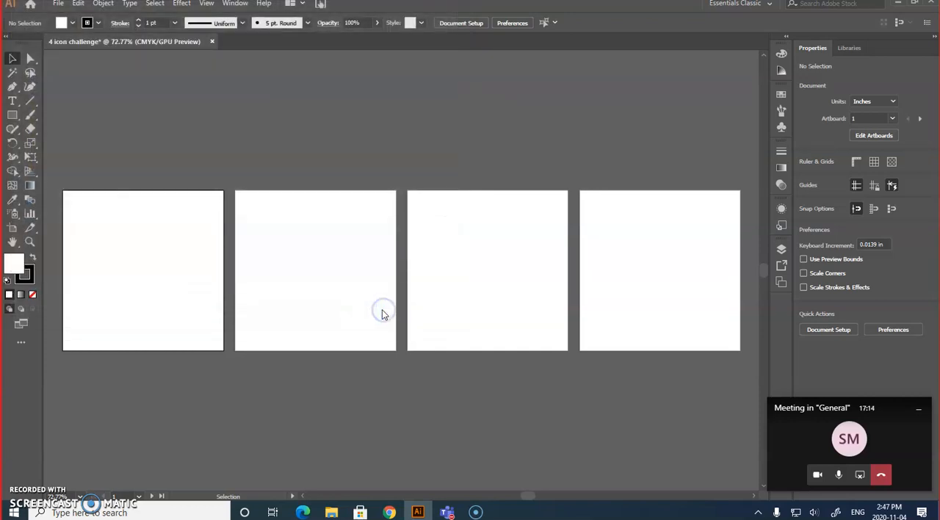
click(64, 192)
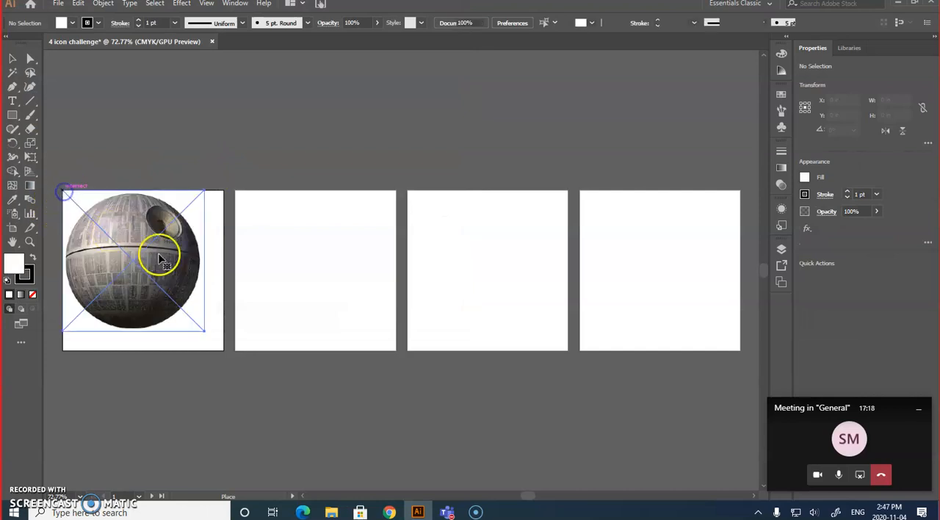
drag(180, 287, 167, 280)
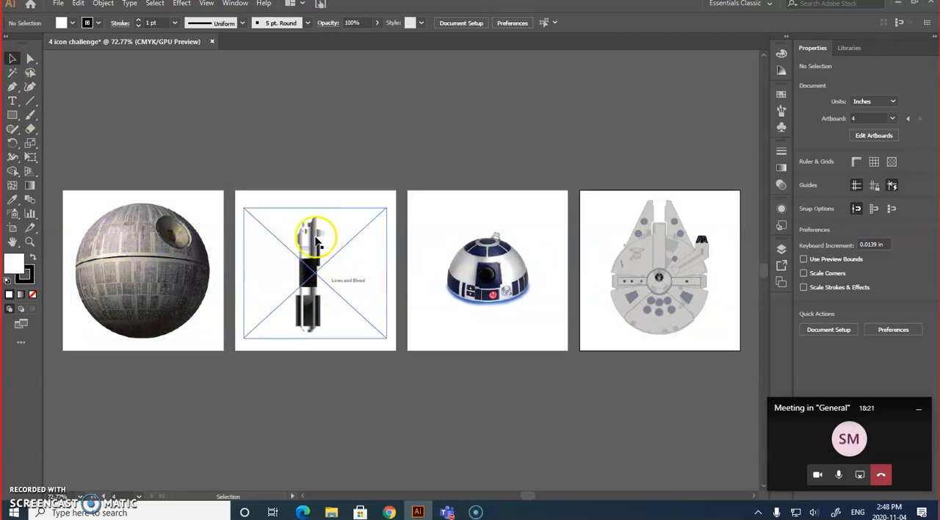
Rotate the lightsaber image to about 46°, shrink it to about 3.2 in wide and move it to the second artboard's lower-right area.
click(316, 118)
click(310, 240)
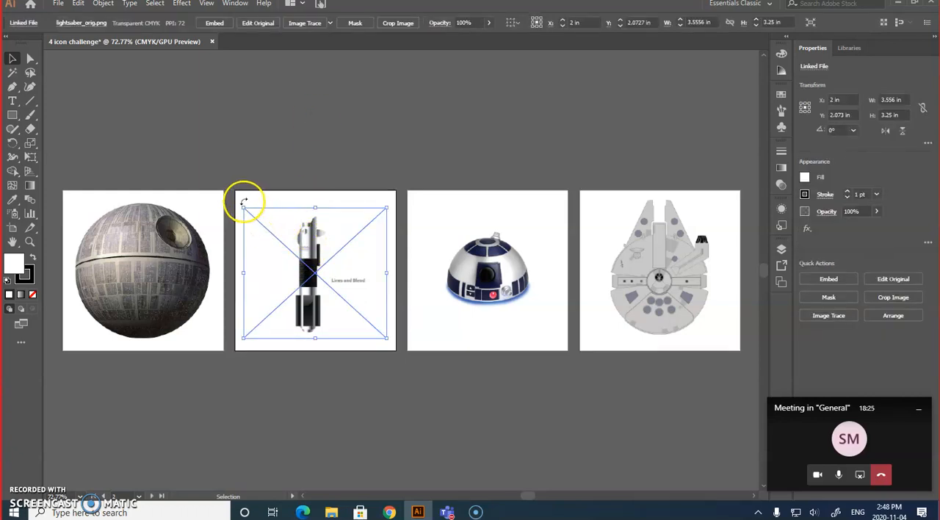
drag(240, 202, 215, 242)
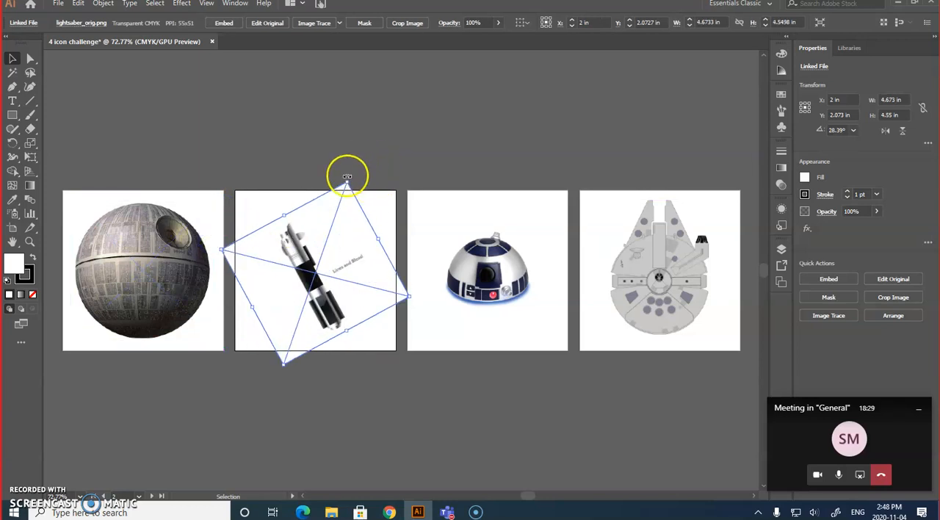
drag(349, 177, 319, 171)
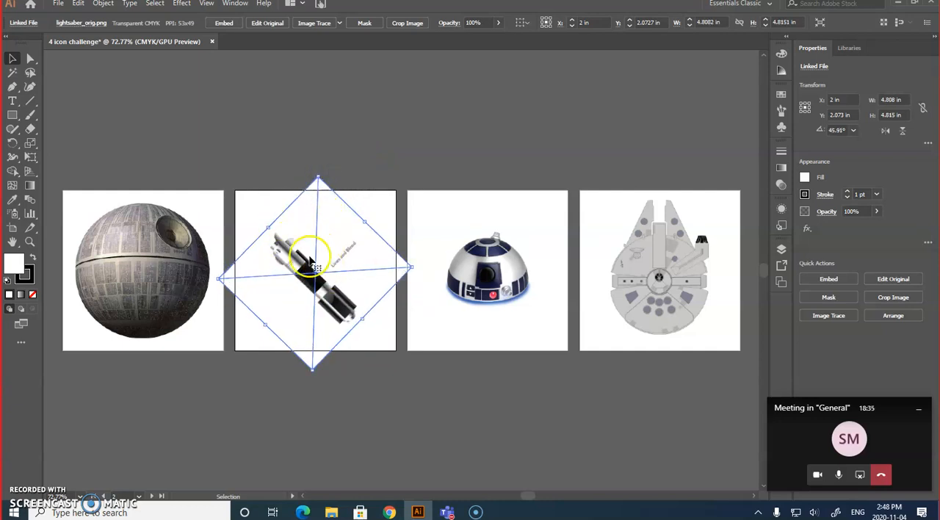
drag(318, 178, 318, 240)
drag(325, 319, 376, 329)
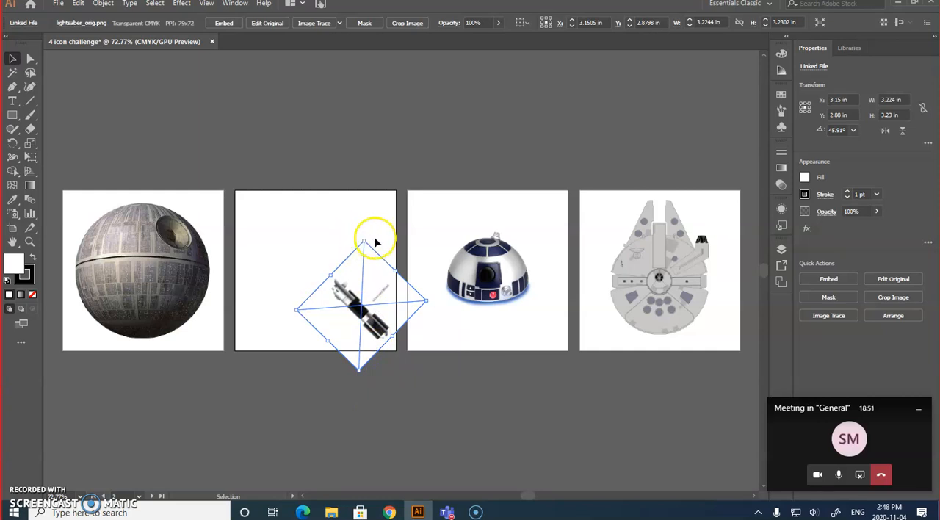
Enlarge the R2-D2 image to about 5.2 in wide and recentre it on the third artboard.
click(440, 262)
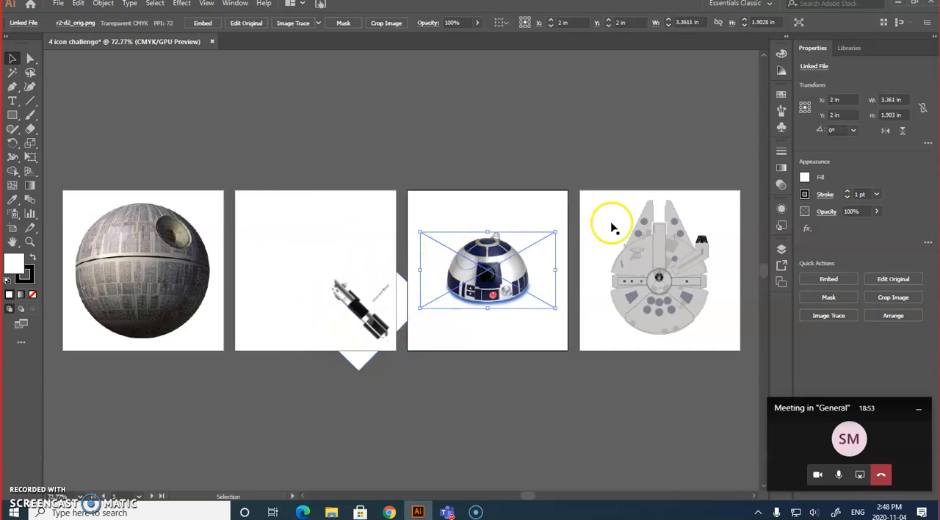
drag(556, 232, 598, 215)
drag(532, 255, 504, 263)
drag(562, 226, 600, 201)
mouse_move(519, 253)
mouse_down()
mouse_move(518, 271)
mouse_move(513, 266)
mouse_up()
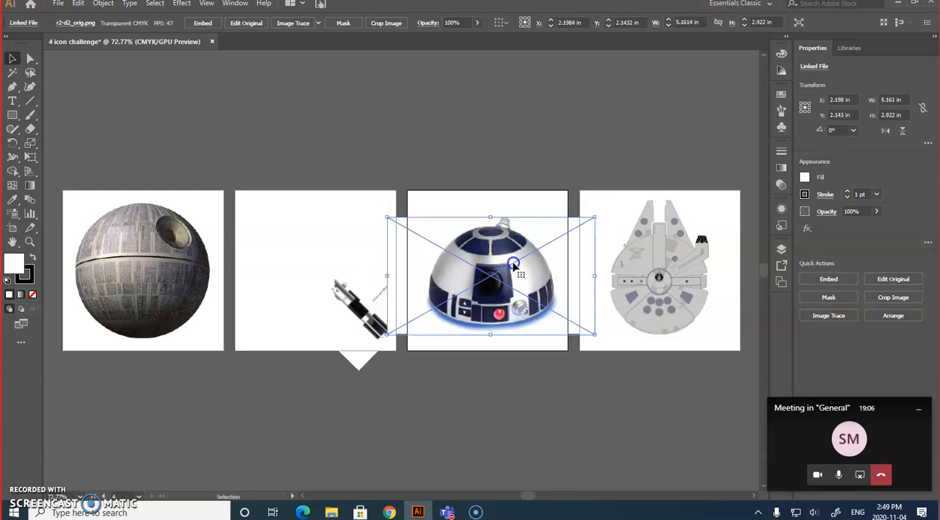
click(608, 152)
Select all four placed reference images together.
click(665, 298)
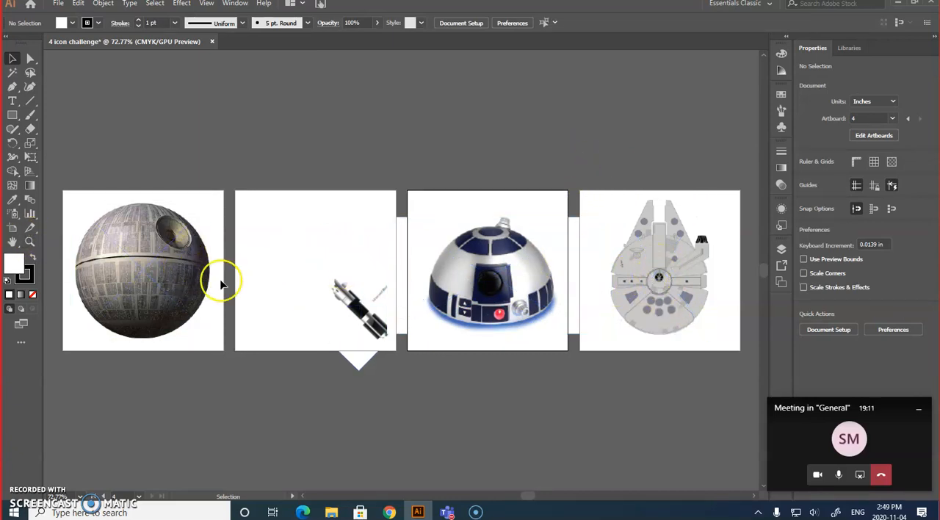
click(174, 280)
shift+click(371, 307)
shift+click(483, 264)
shift+click(612, 253)
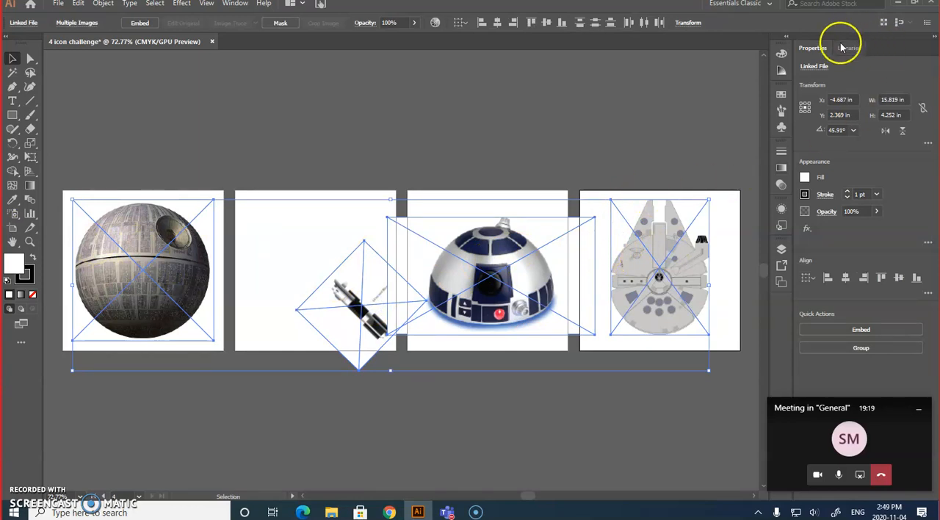
Inspect the contents of Layer 1 by hiding and showing each linked image in turn.
click(781, 250)
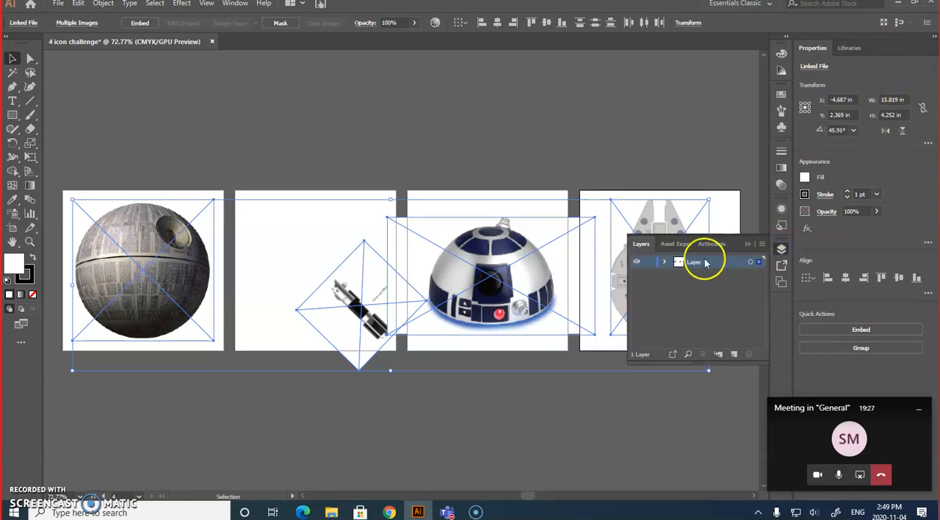
click(664, 261)
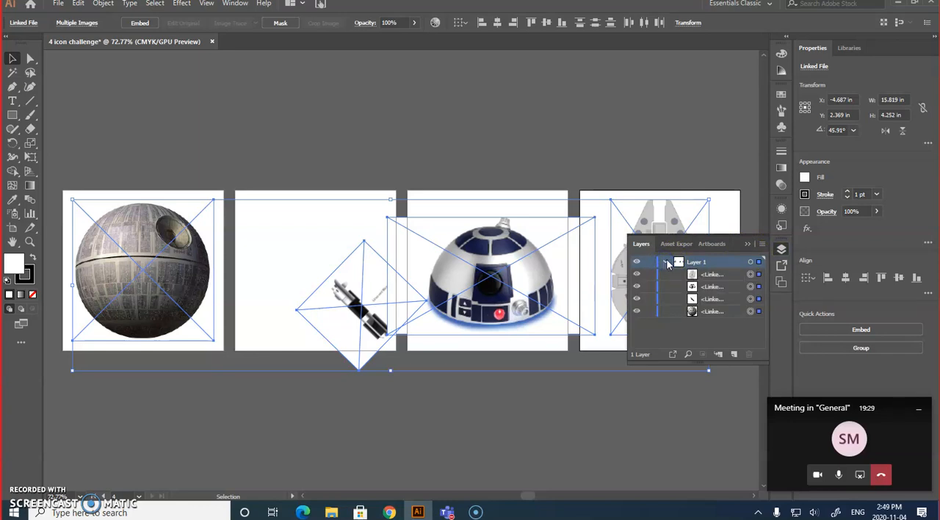
click(636, 311)
click(636, 311)
click(636, 299)
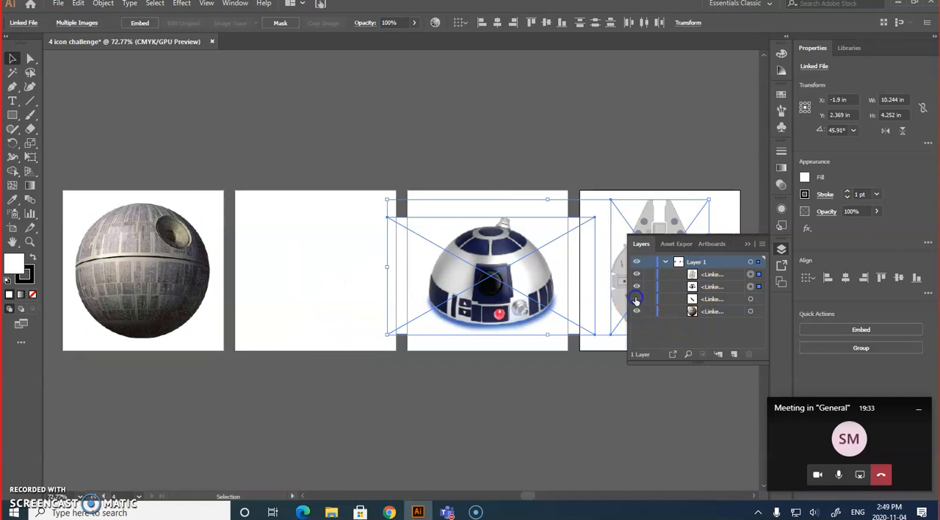
click(636, 299)
click(636, 286)
click(636, 287)
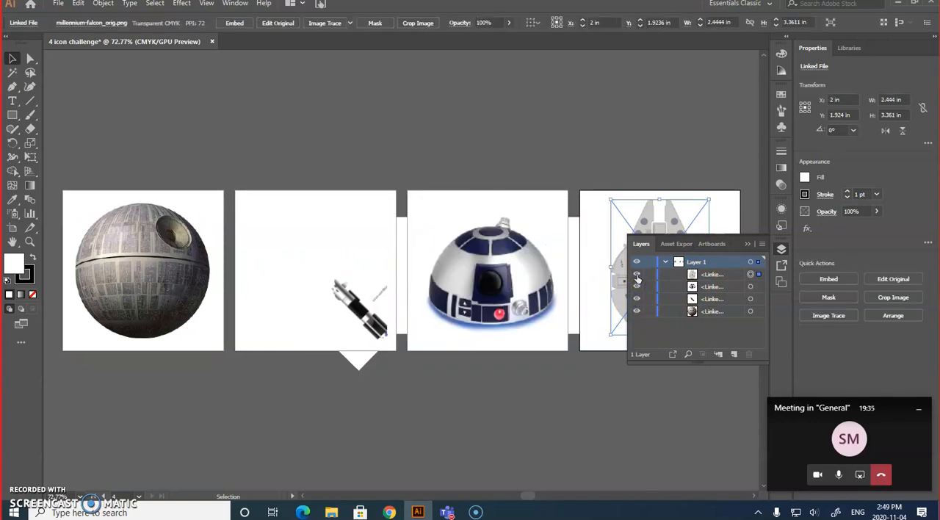
click(636, 274)
click(637, 275)
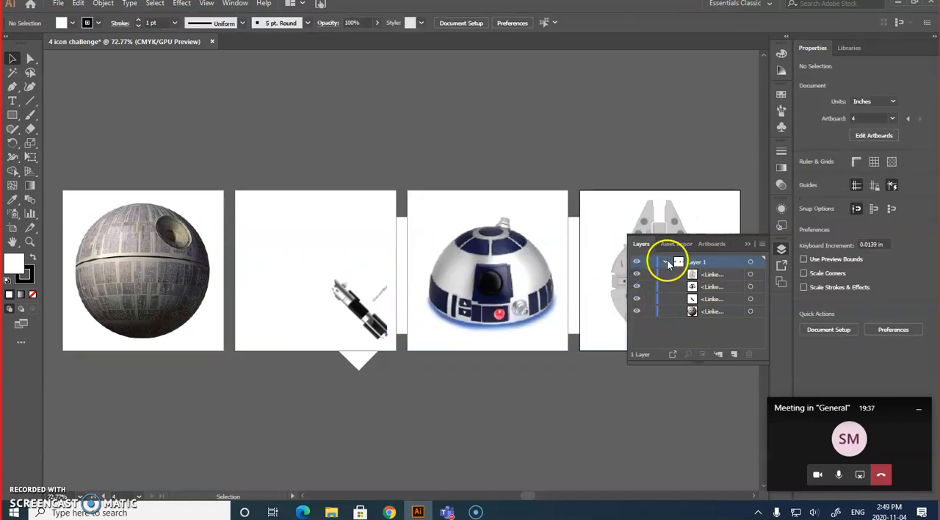
click(665, 262)
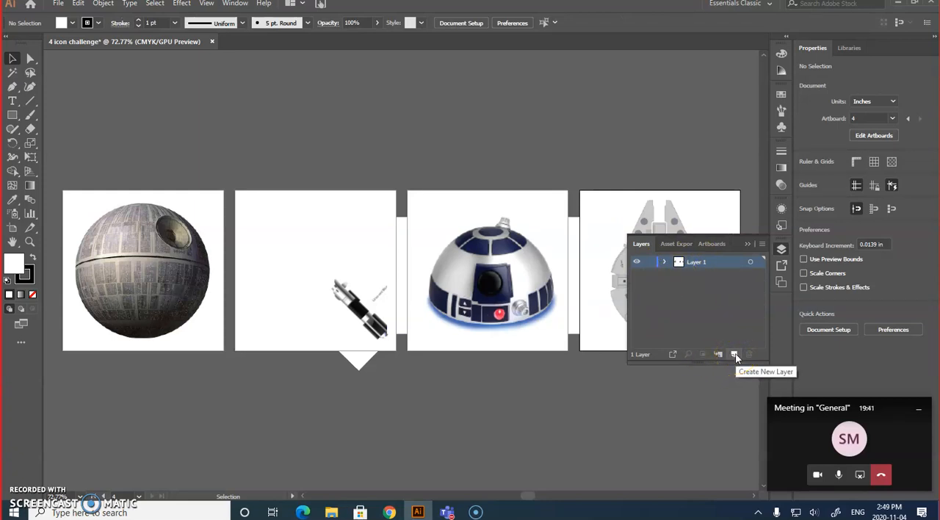
Create a new layer named "bkgd" above Layer 1 and target it.
click(735, 356)
click(700, 263)
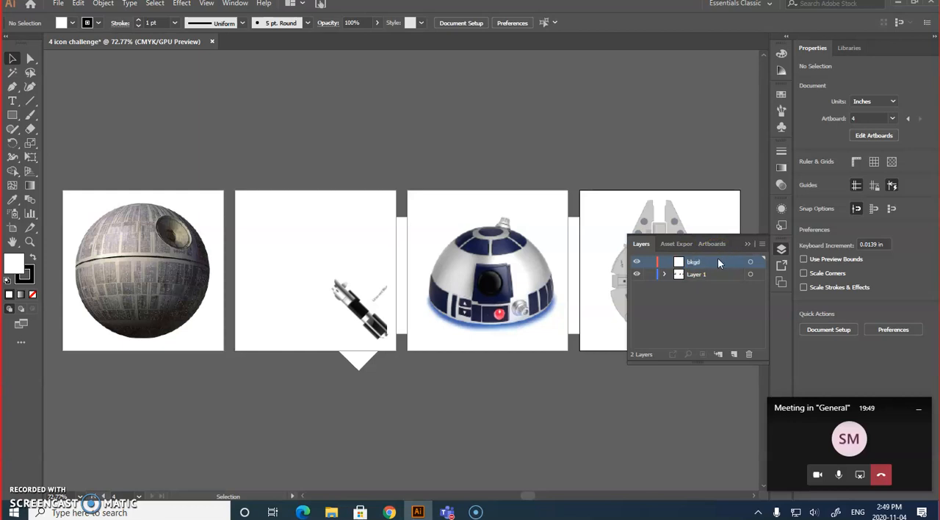
click(751, 263)
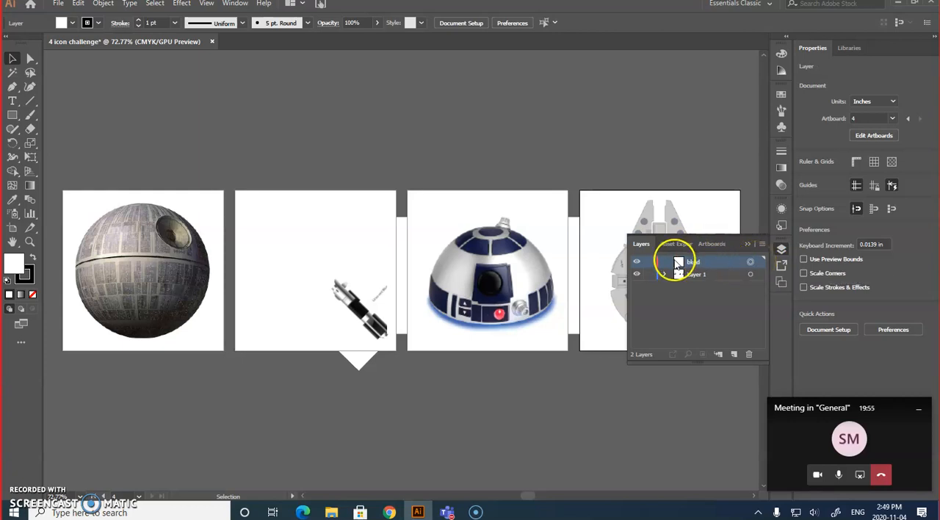
Draw a 4 x 4 in rectangle with black fill and no stroke covering the first artboard.
click(12, 116)
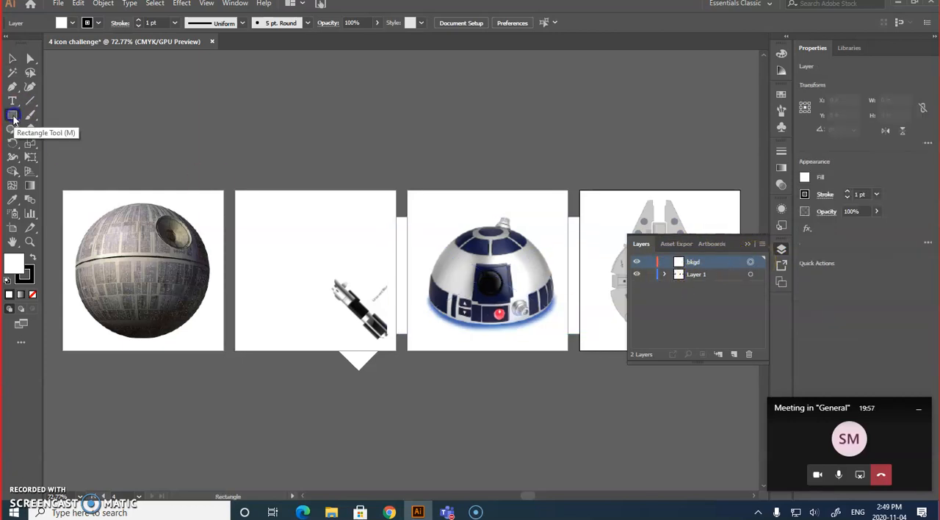
click(804, 177)
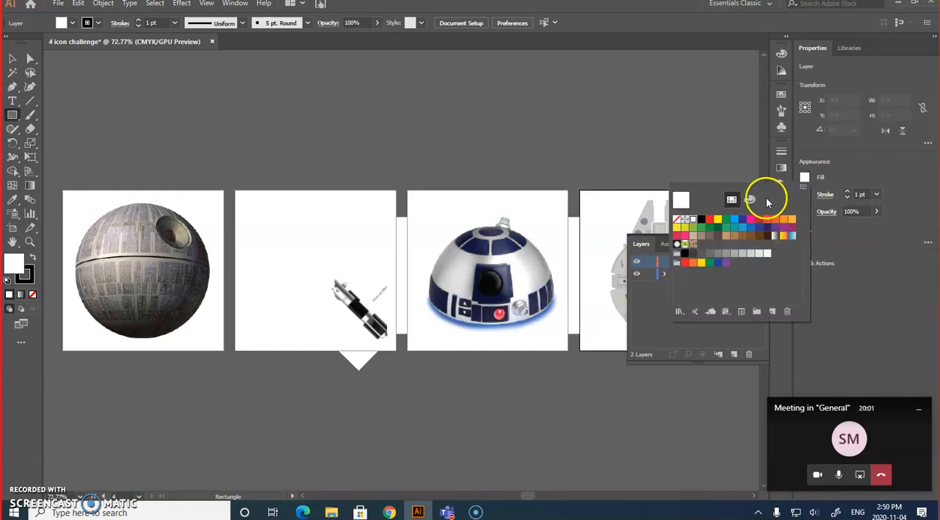
click(701, 220)
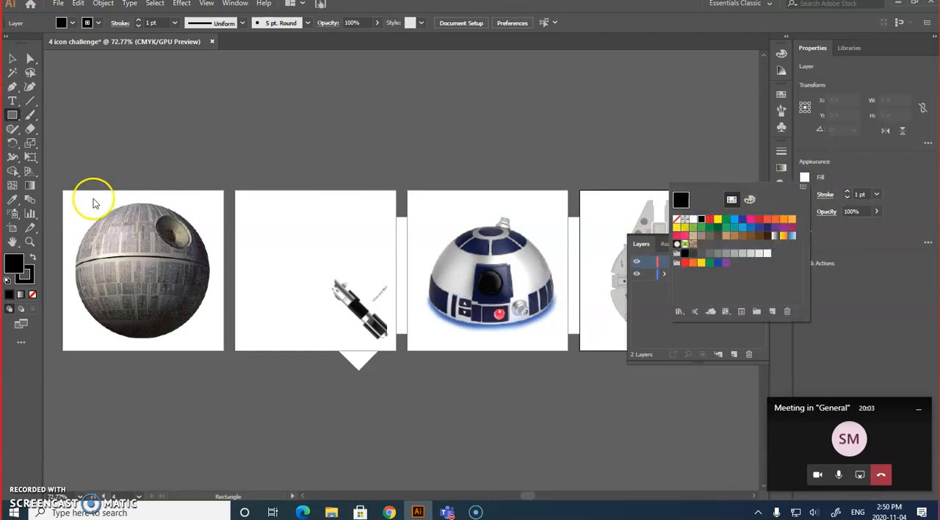
click(12, 114)
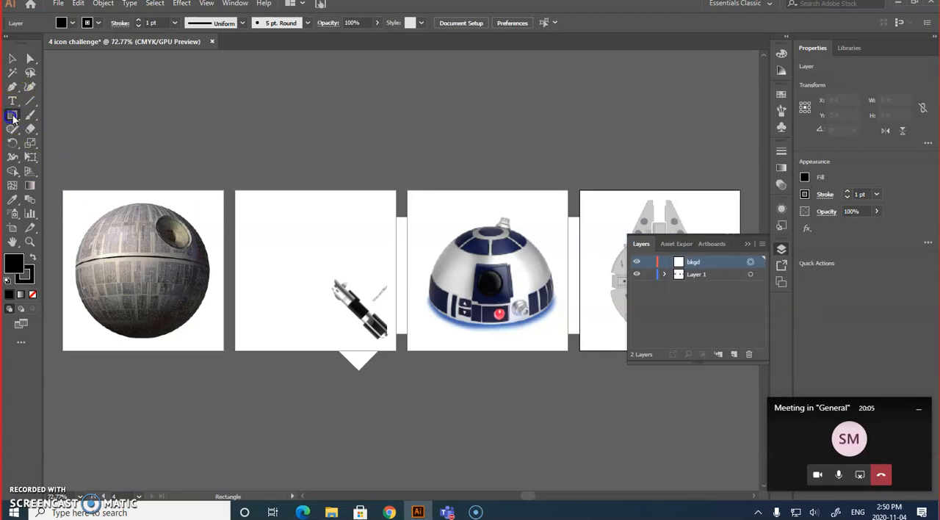
click(805, 194)
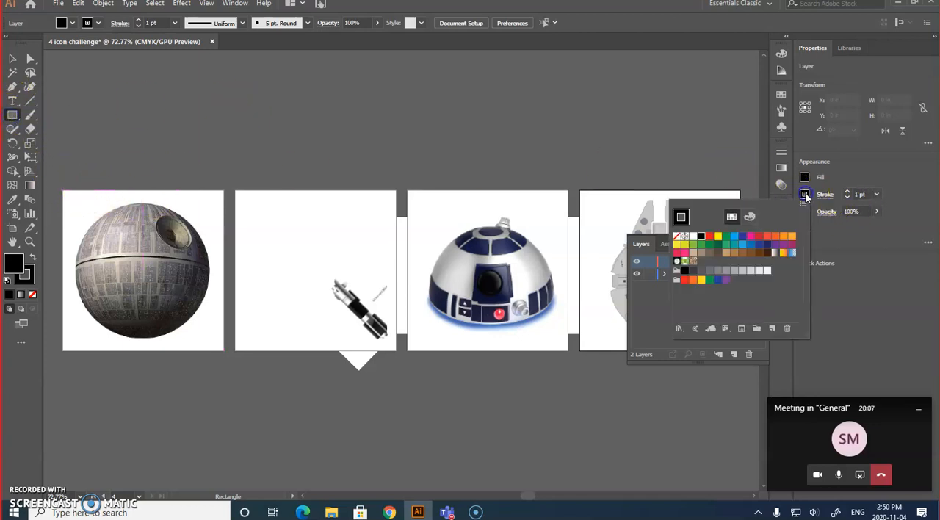
click(677, 238)
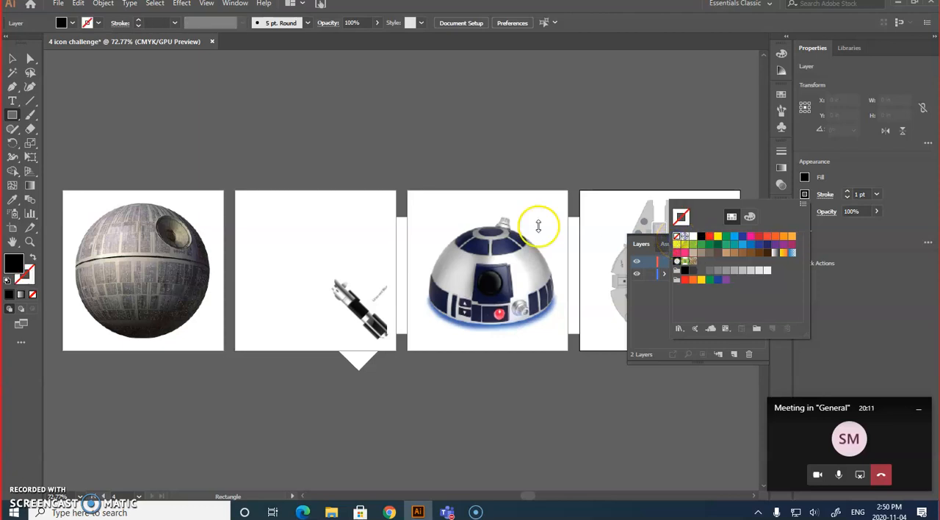
click(12, 115)
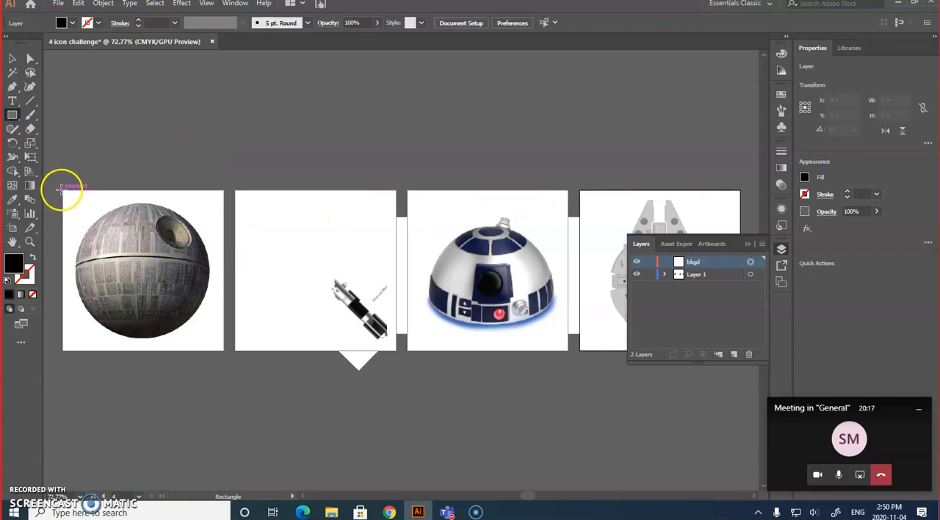
drag(64, 191, 220, 349)
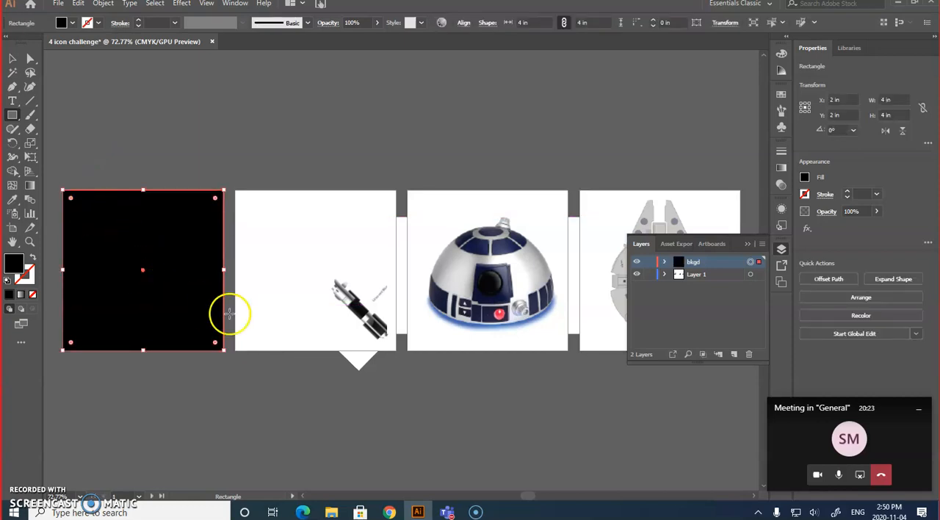
Copy the black square onto the second, third and fourth artboards, aligning each copy with its artboard's edges.
click(13, 58)
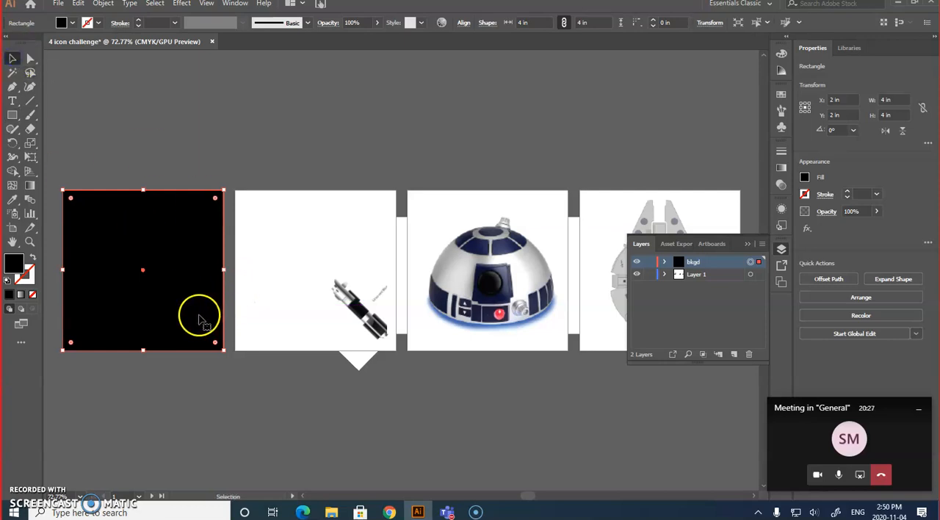
drag(197, 317, 666, 307)
drag(738, 316, 733, 317)
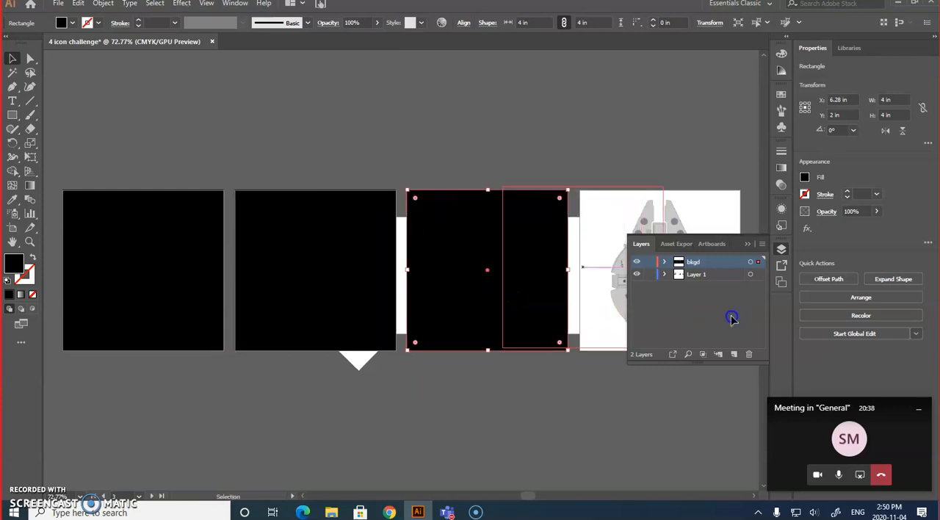
click(747, 244)
drag(495, 315, 674, 324)
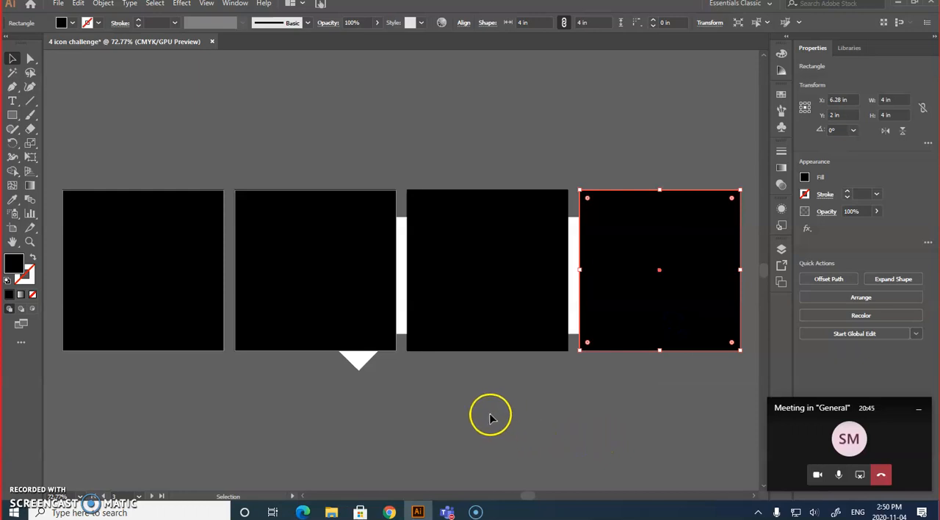
click(558, 418)
Move the "bkgd" layer below Layer 1 so the black squares sit behind the reference images.
click(781, 249)
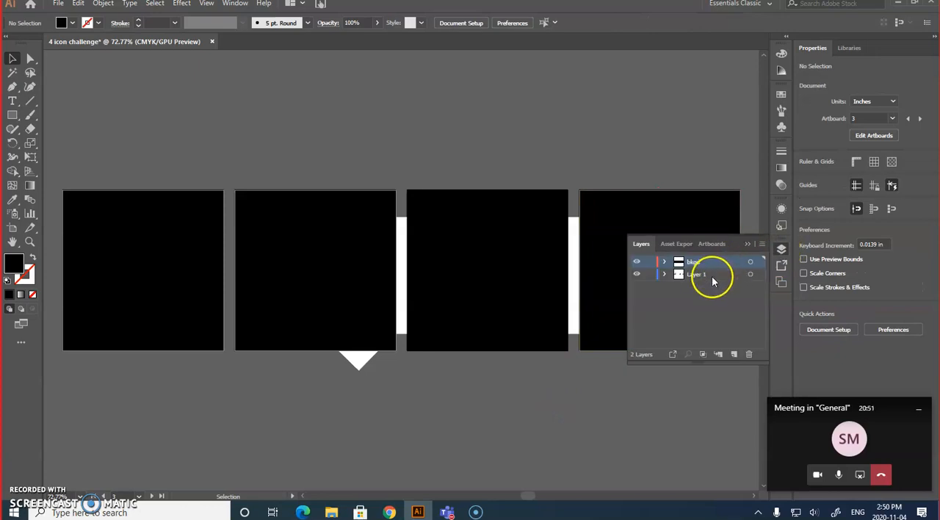
click(711, 261)
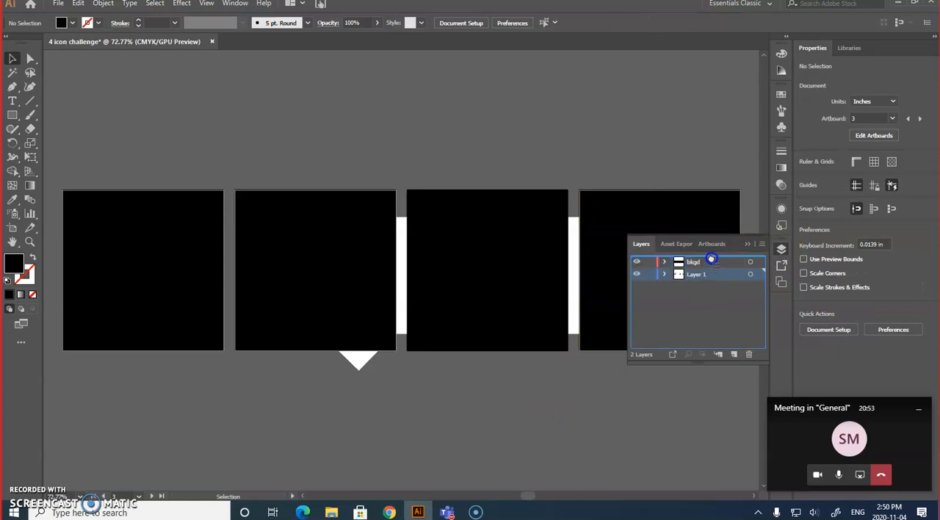
drag(711, 262, 711, 279)
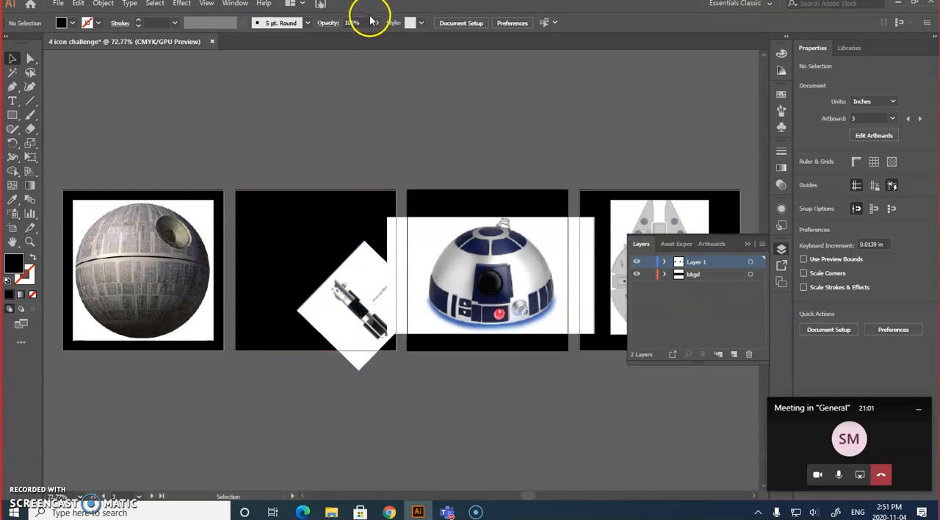
click(747, 243)
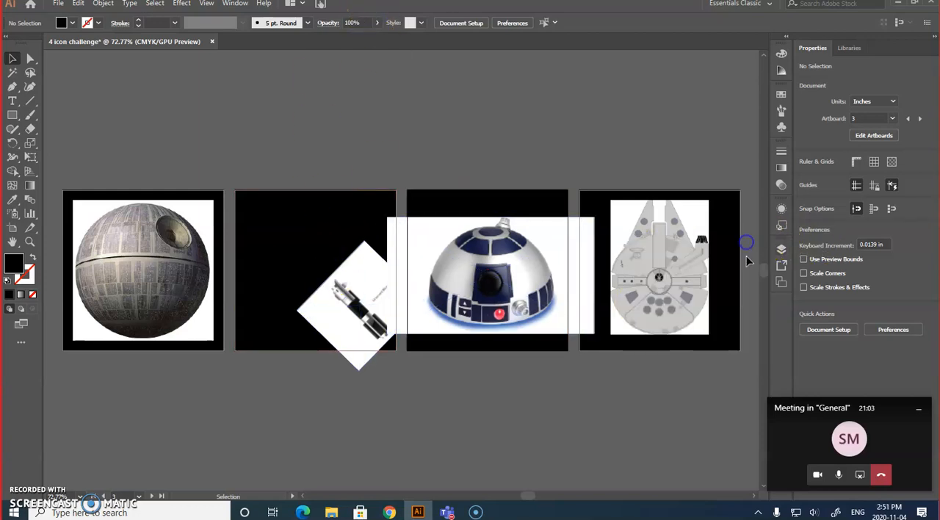
Draw a circle about 3.39 in across from the Death Star image's center, with gray C=0 M=0 Y=0 K=60 fill and no stroke.
drag(13, 115, 69, 147)
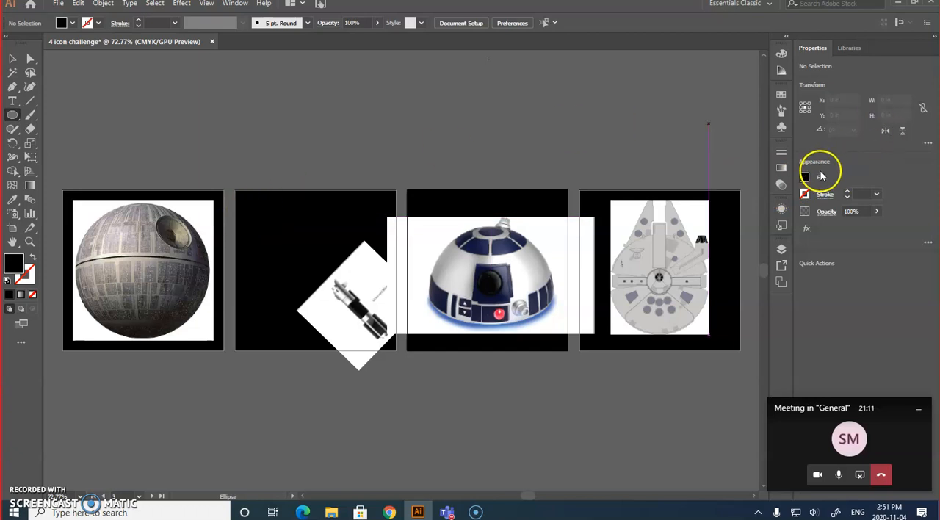
click(805, 178)
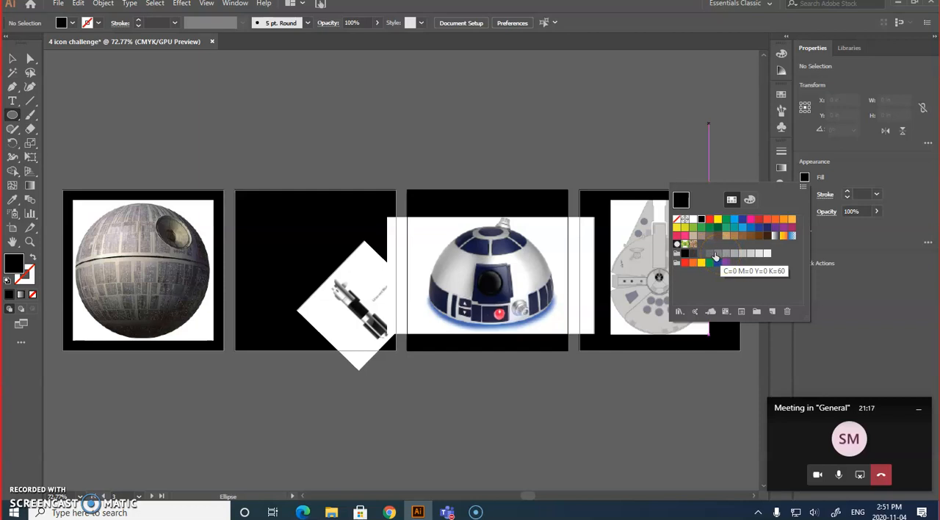
click(718, 256)
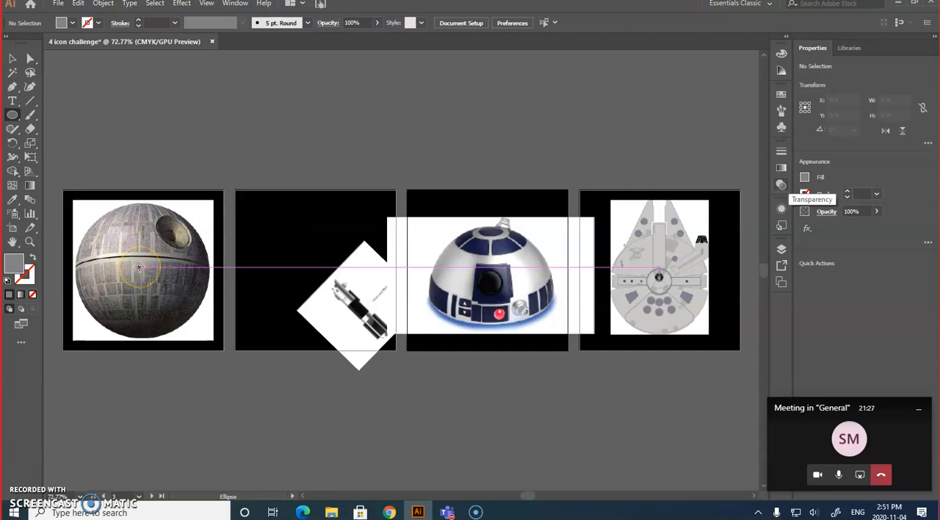
drag(116, 238, 233, 351)
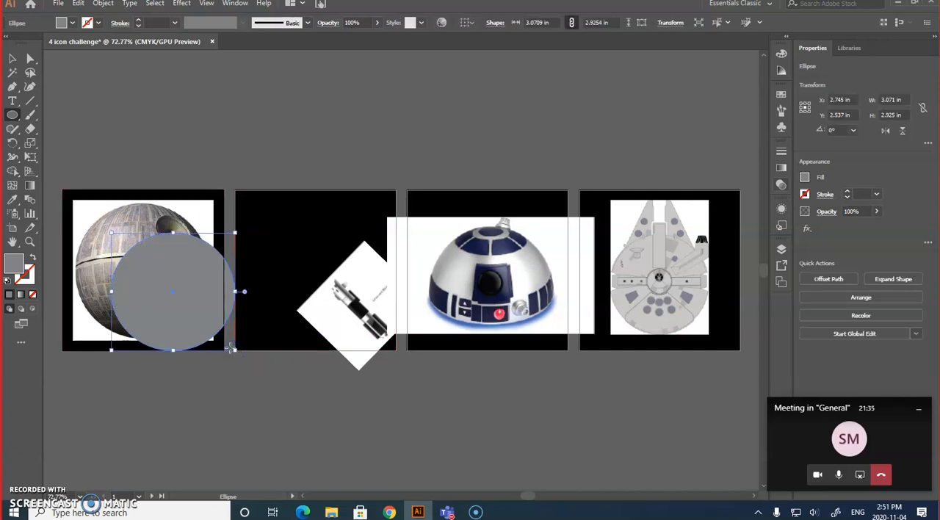
key(Delete)
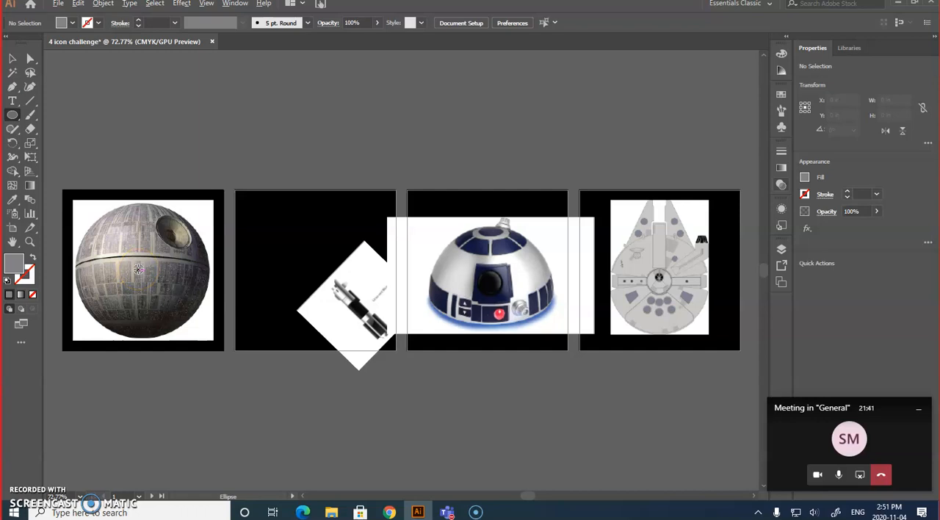
mouse_move(138, 270)
mouse_down()
mouse_move(165, 258)
mouse_move(215, 198)
mouse_move(205, 203)
mouse_up()
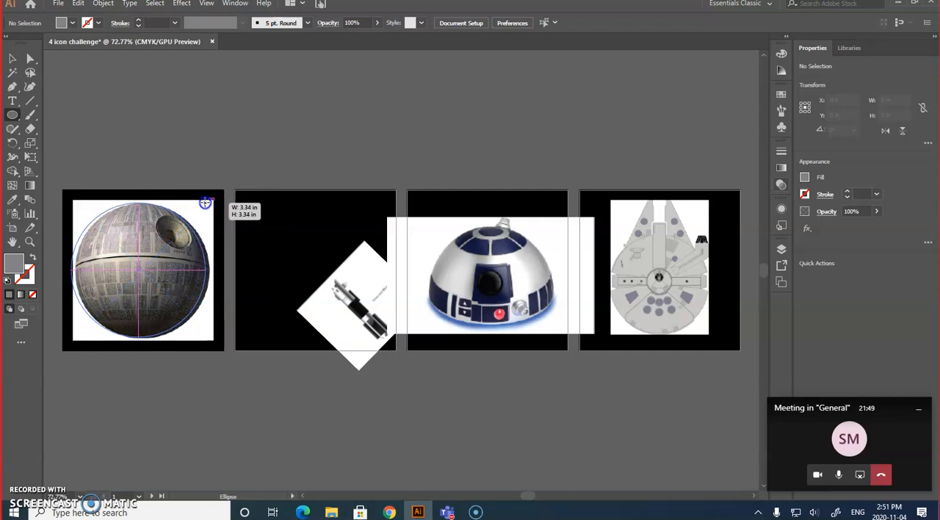
mouse_move(206, 203)
mouse_down()
mouse_move(187, 213)
mouse_move(207, 206)
mouse_up()
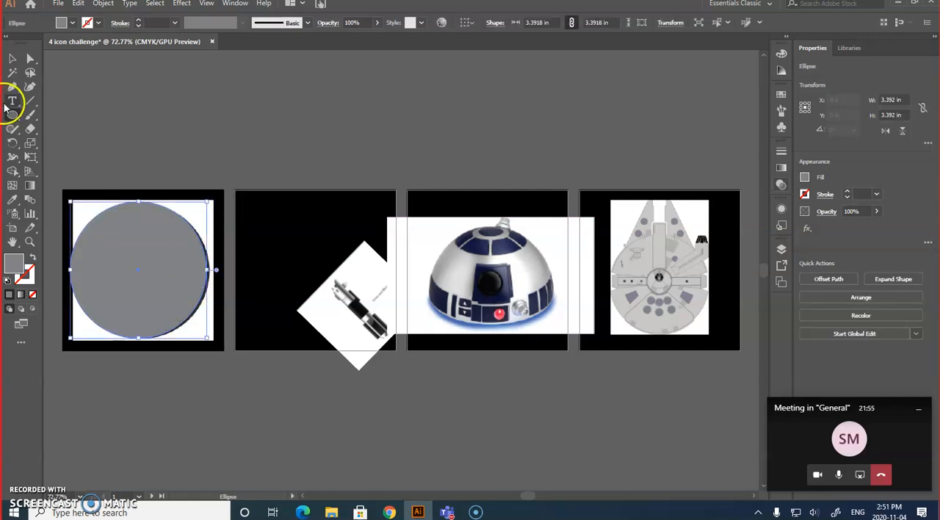
Nudge the gray circle right to X 1.937 in over the Death Star and swap its fill and stroke to expose the image.
click(12, 58)
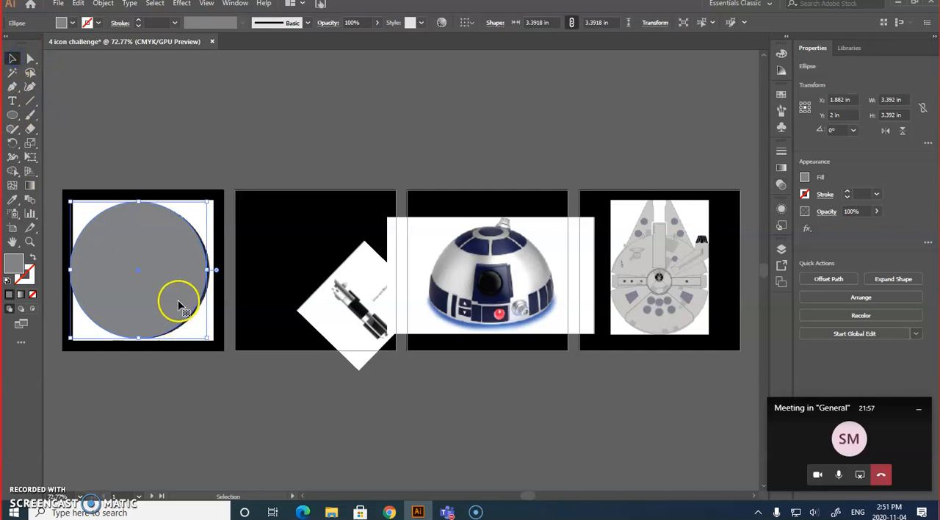
key(Right)
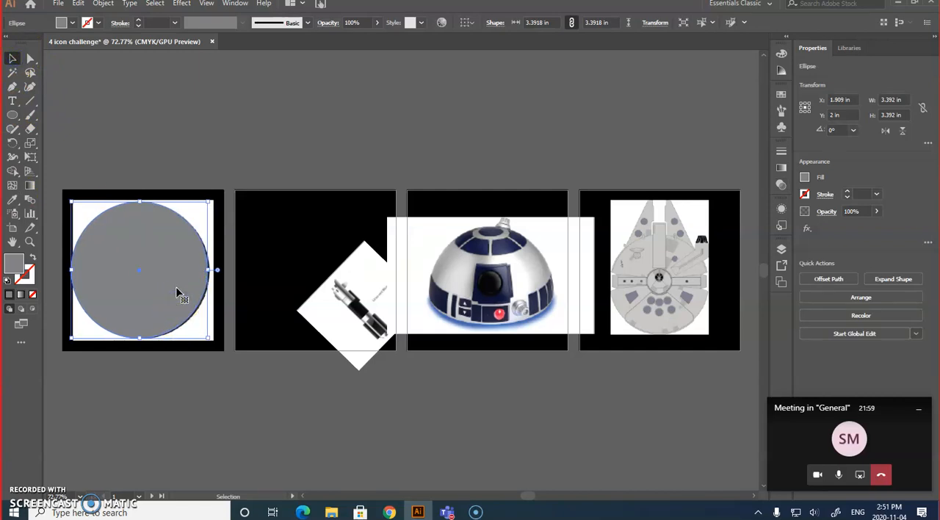
key(Right)
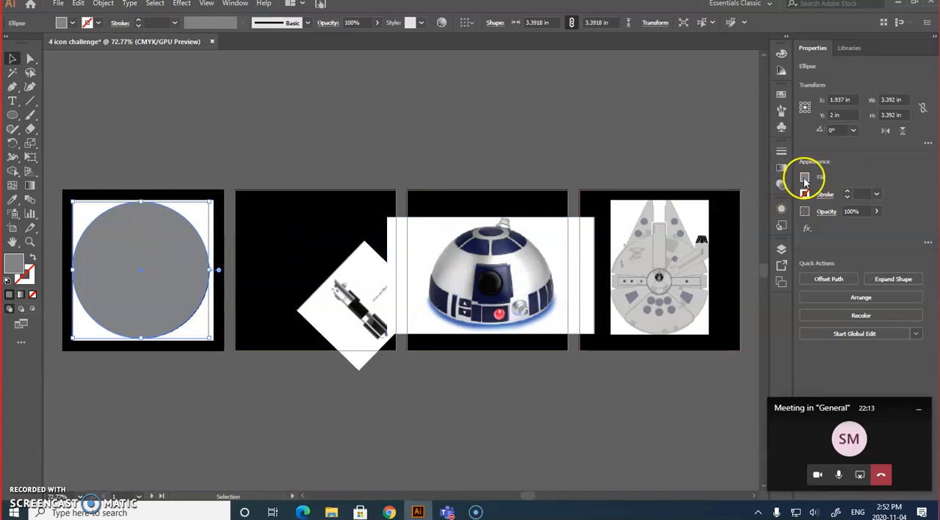
click(33, 258)
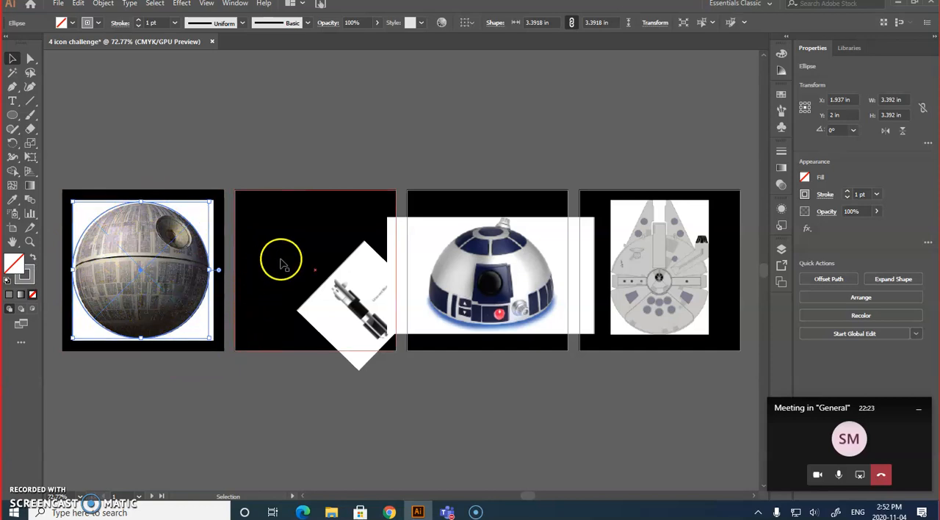
Swap the circle's gray back to its fill and move it in place onto a new layer named "death star icon" above Layer 1.
click(781, 251)
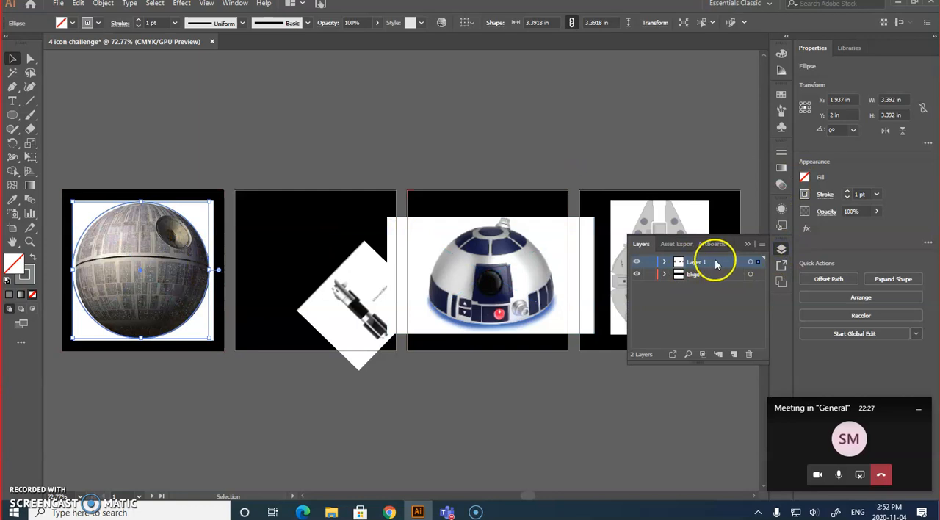
key(a)
key(shift+x)
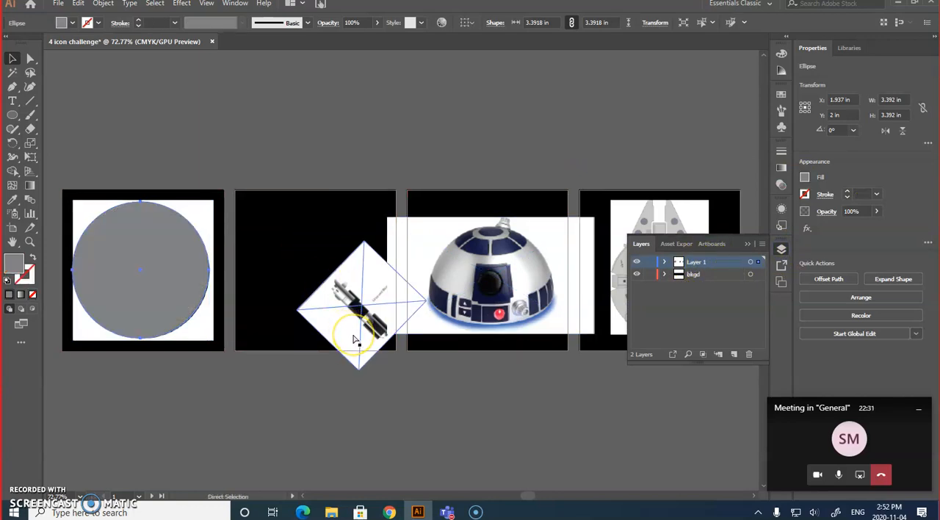
click(293, 386)
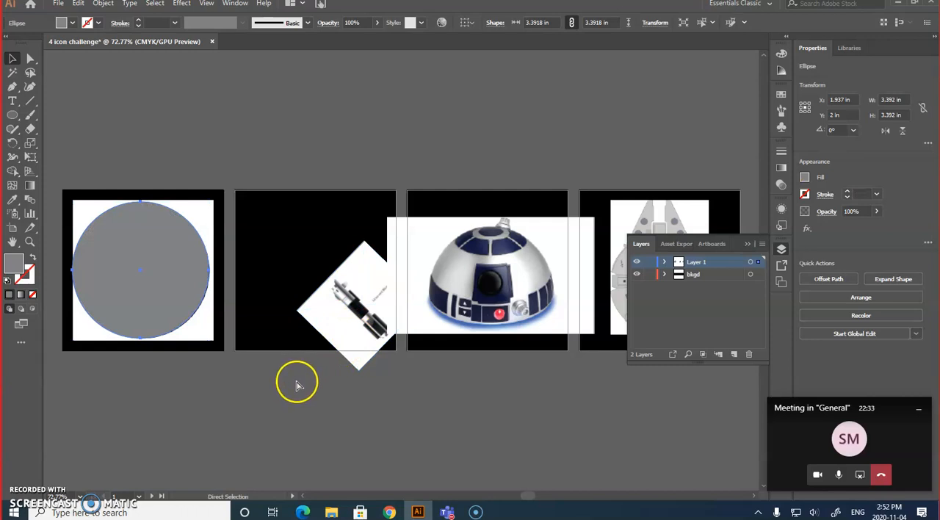
key(Delete)
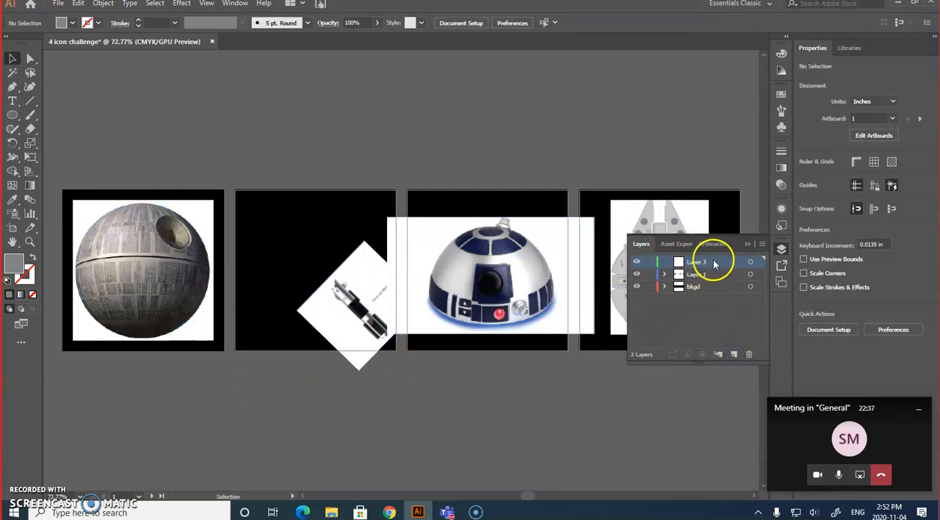
click(751, 263)
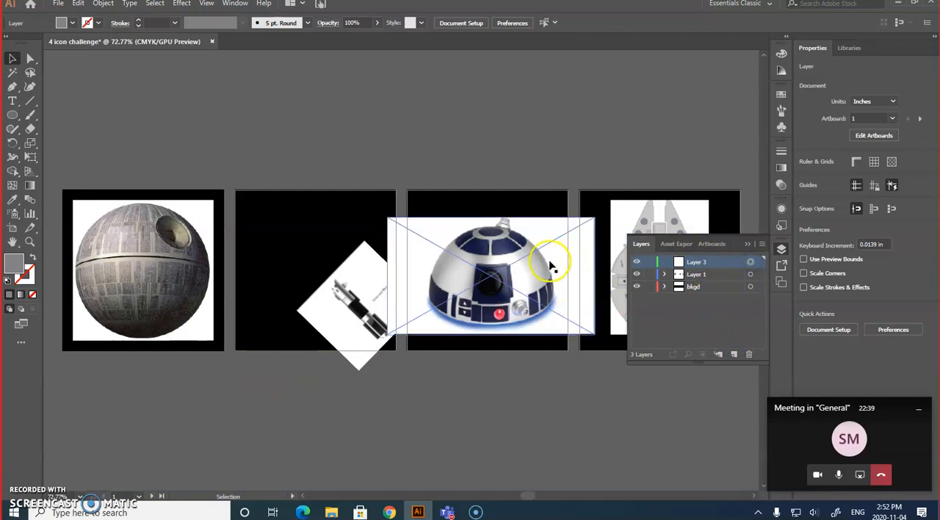
key(ctrl+f)
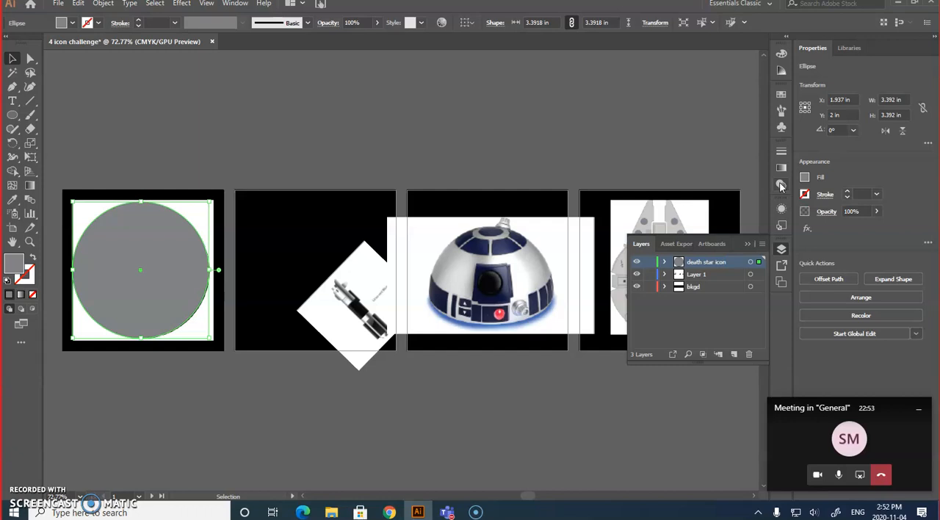
click(748, 244)
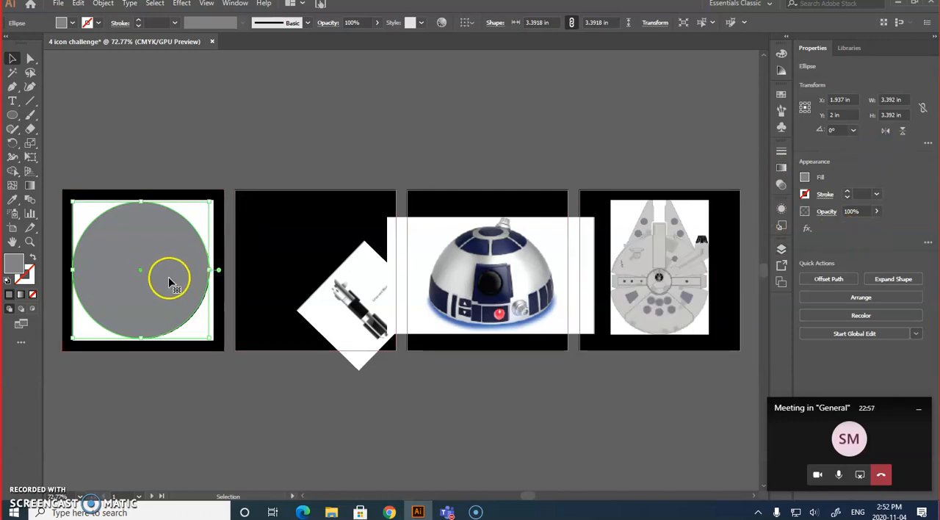
Give the large circle a 1 pt gray stroke and a gray C=0 M=0 Y=0 K=60 fill, and deselect it.
click(8, 257)
click(33, 258)
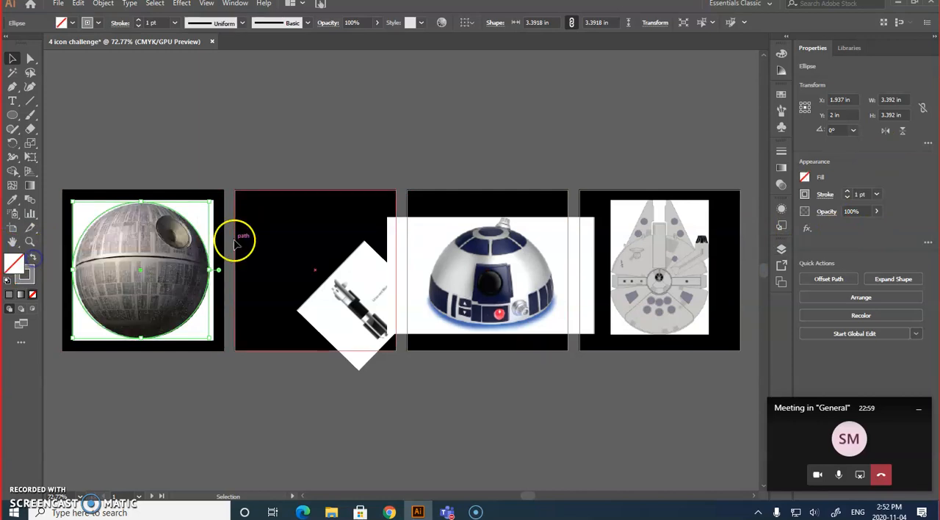
click(13, 115)
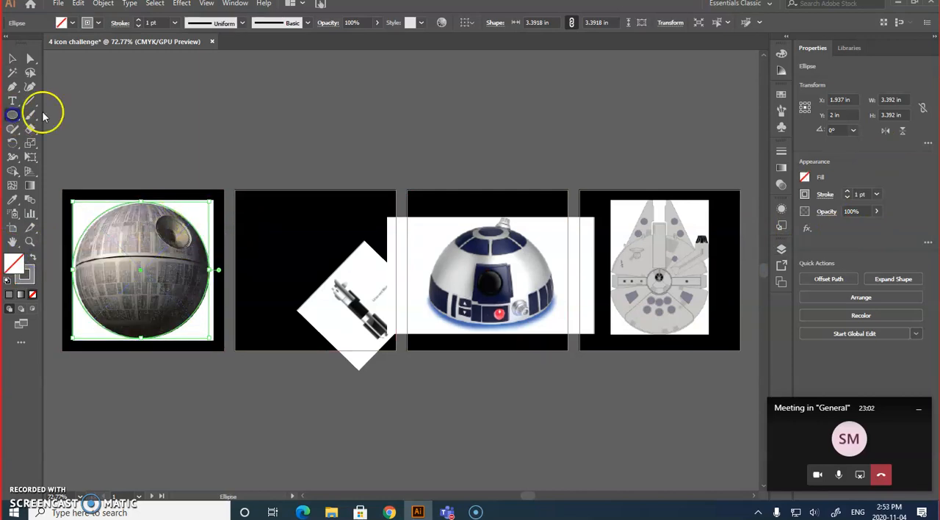
click(804, 178)
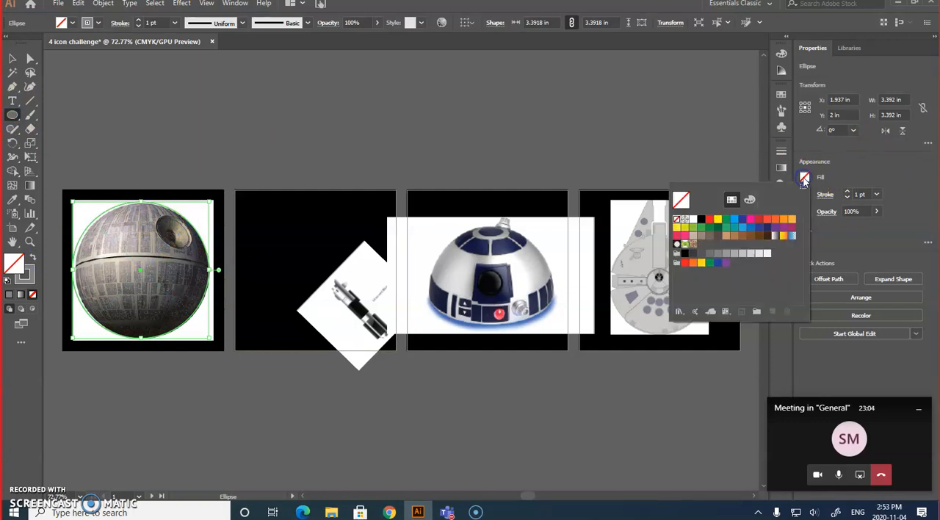
click(701, 253)
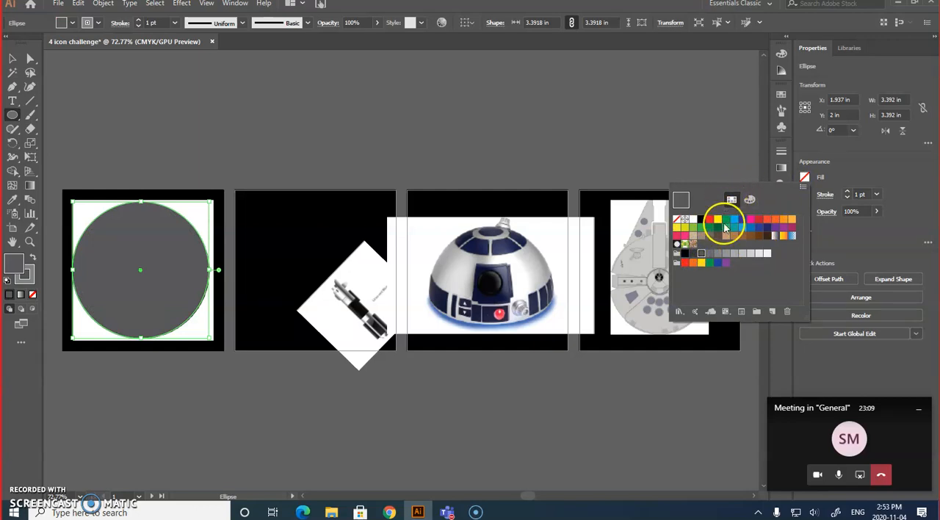
click(719, 253)
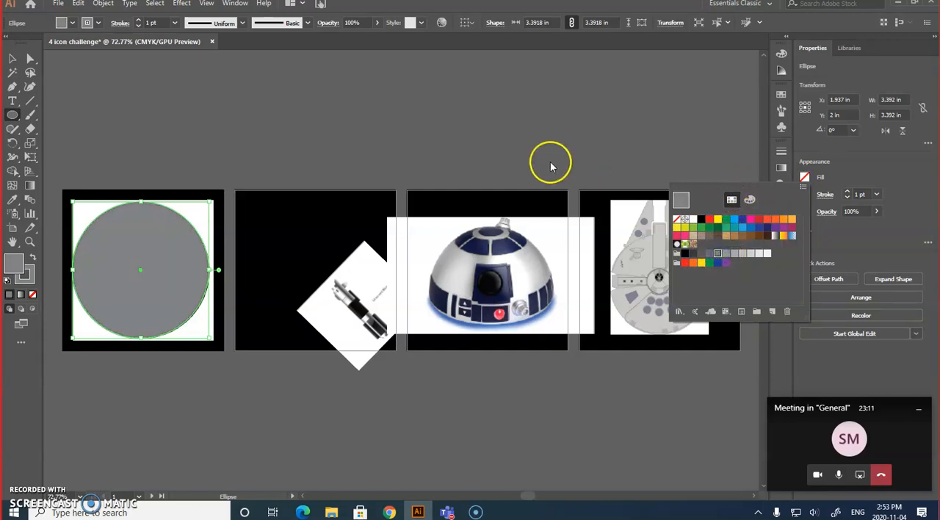
click(11, 60)
click(238, 135)
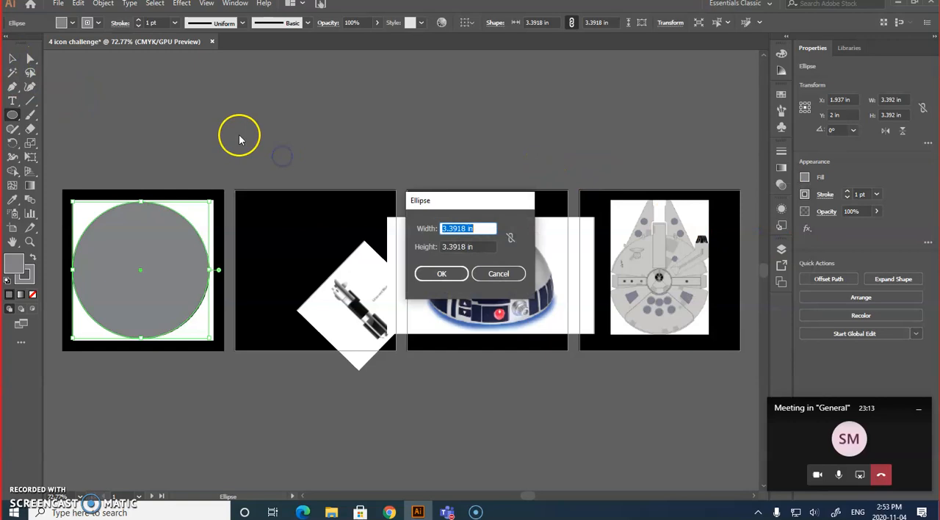
click(497, 272)
click(12, 59)
click(128, 97)
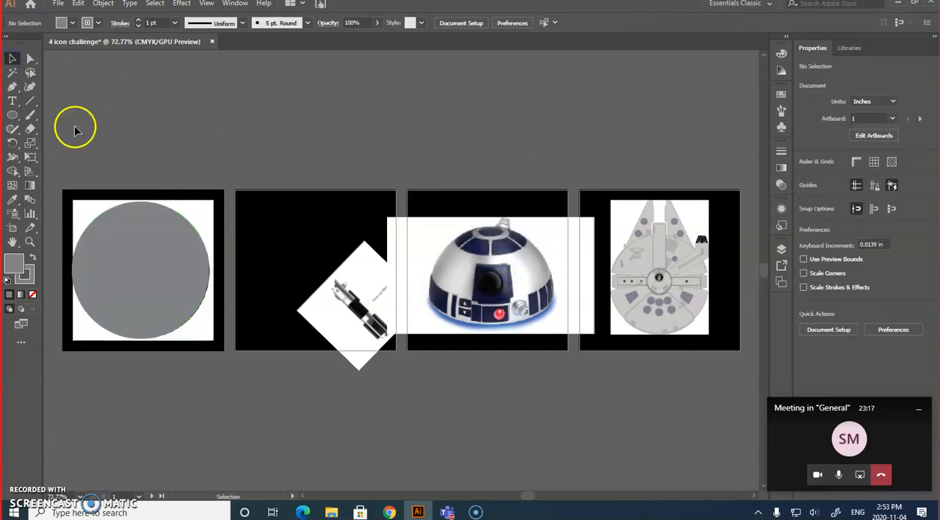
Draw a black circle about 0.69 in across with no stroke in the upper right of the gray circle.
click(12, 118)
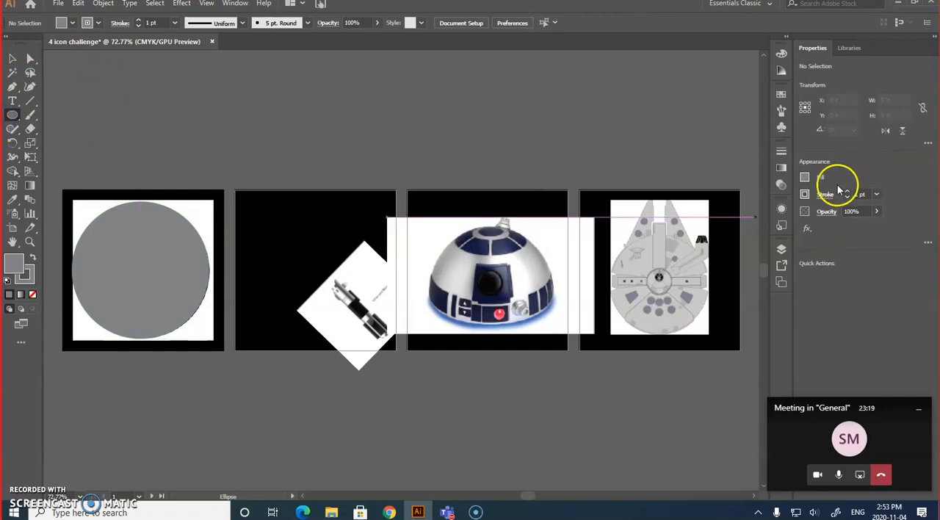
click(805, 178)
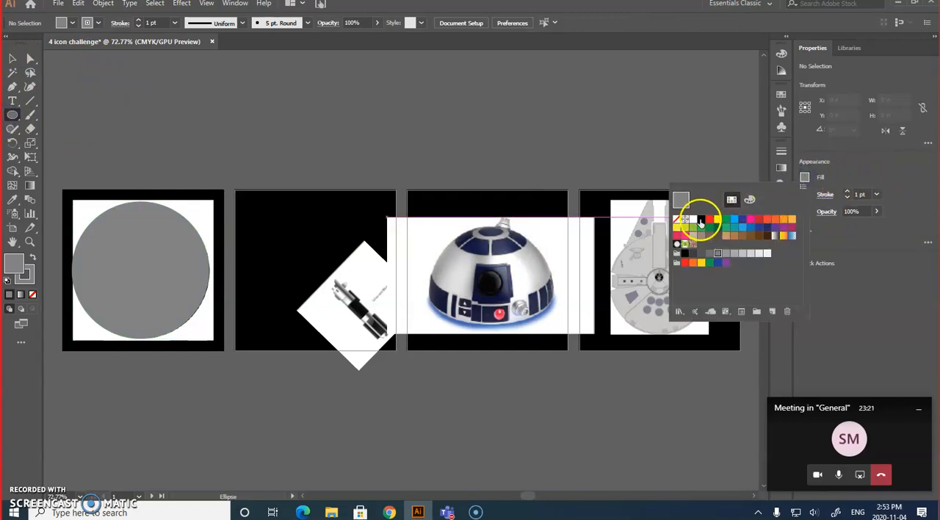
click(701, 220)
click(864, 175)
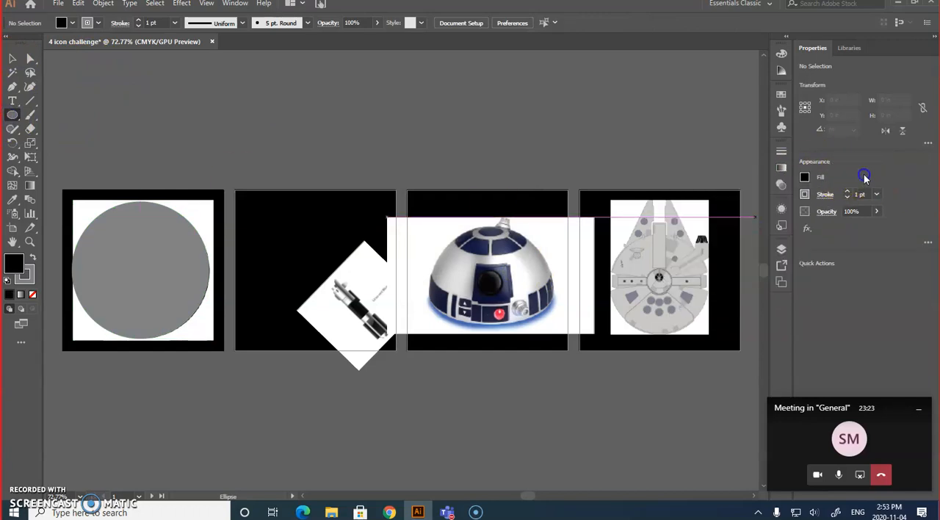
click(806, 195)
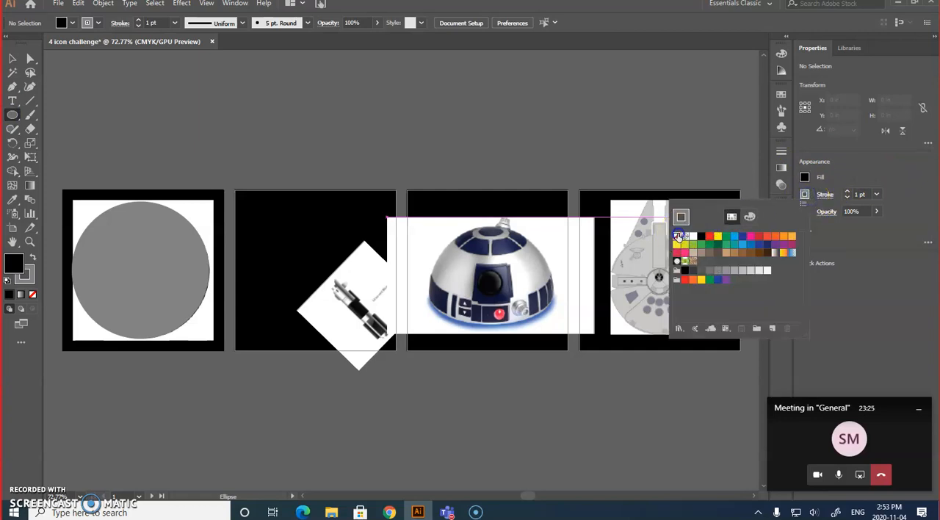
click(677, 235)
click(903, 164)
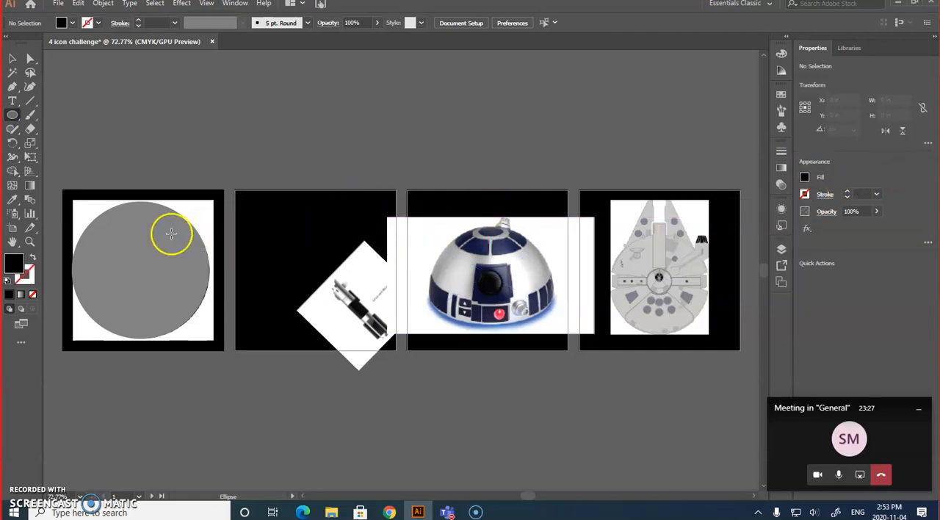
drag(161, 231, 190, 256)
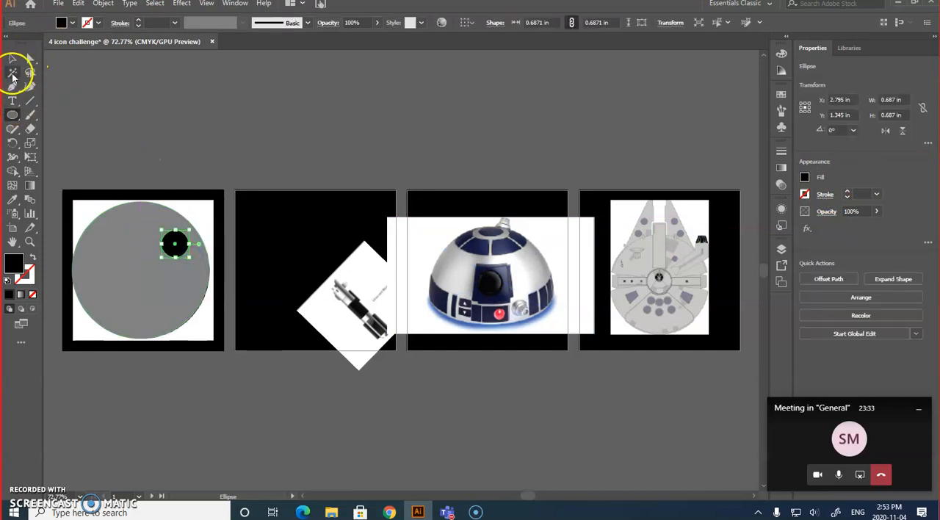
Draw a black rectangle about 3.392 by 0.165 in across the gray circle's middle and nudge it down to Y 2.098 in.
click(15, 117)
click(71, 115)
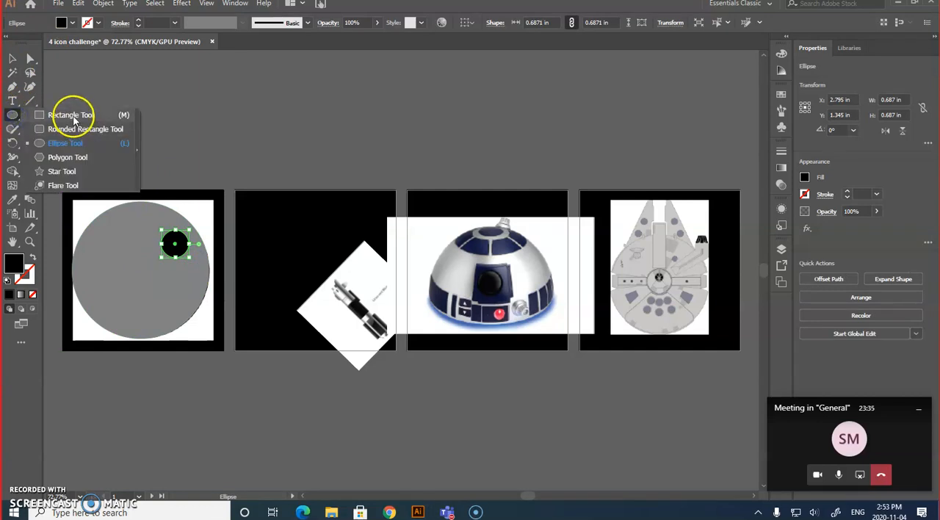
drag(71, 262, 210, 269)
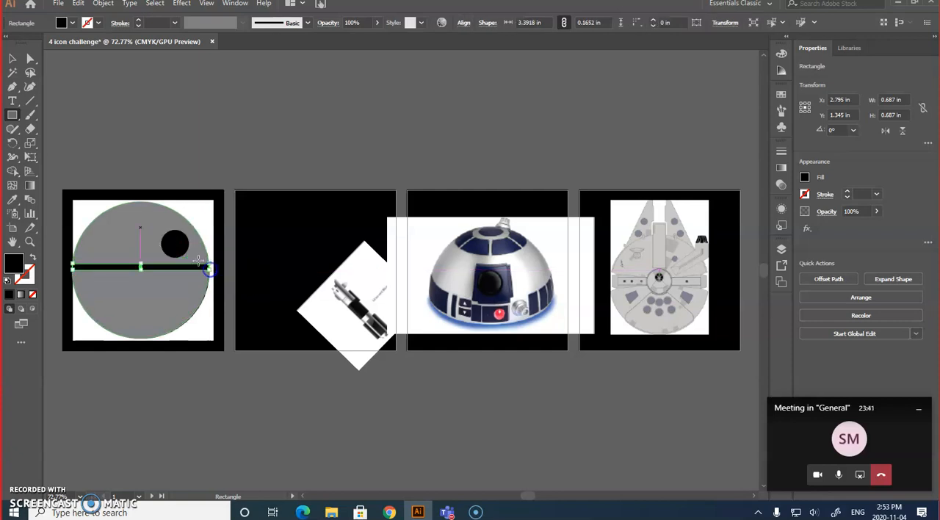
key(Down)
key(Down)
key(Down)
key(Down)
key(Down)
key(Down)
key(Down)
key(Down)
key(Down)
key(Down)
key(Down)
key(Down)
key(Down)
key(Down)
key(Down)
key(Down)
key(Down)
click(188, 273)
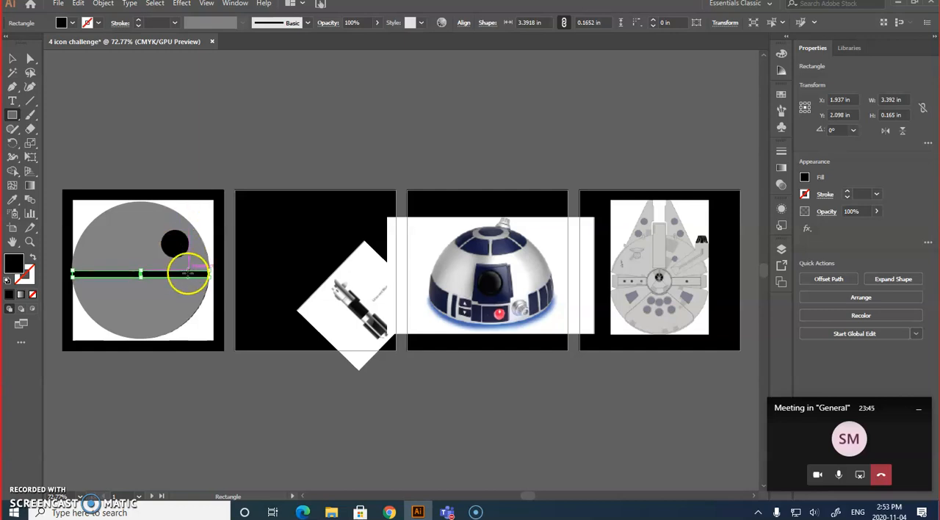
Nudge the small black circle up to Y 1.248 in and deselect it.
click(12, 58)
click(176, 244)
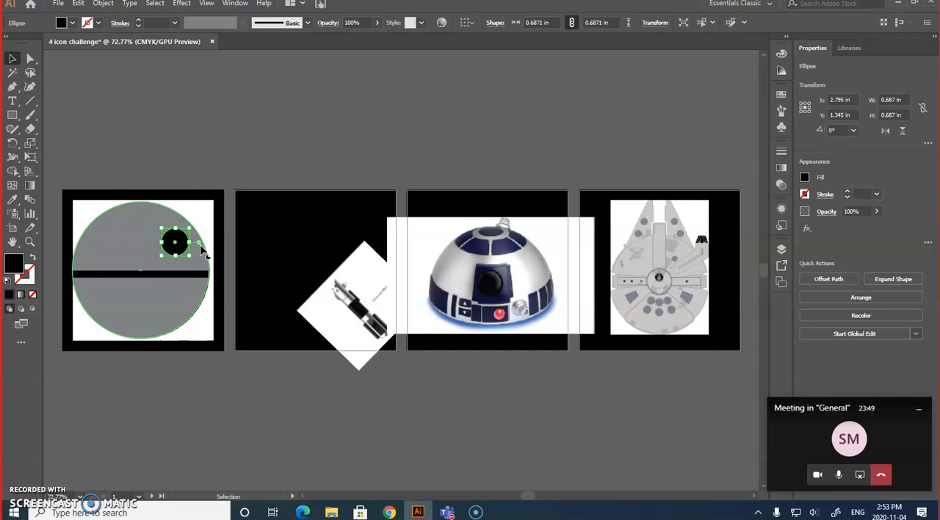
click(199, 77)
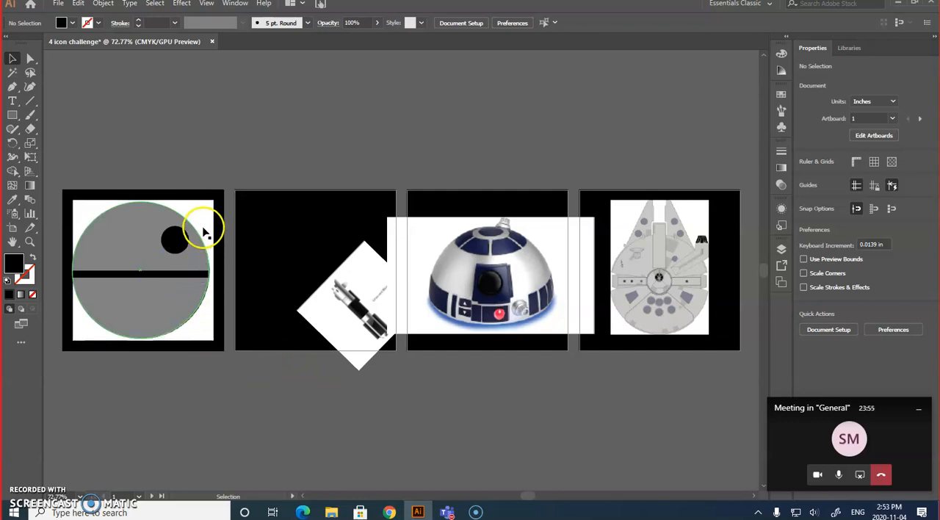
Fill the small circle with a dark gray swatch from the grays color group.
click(175, 245)
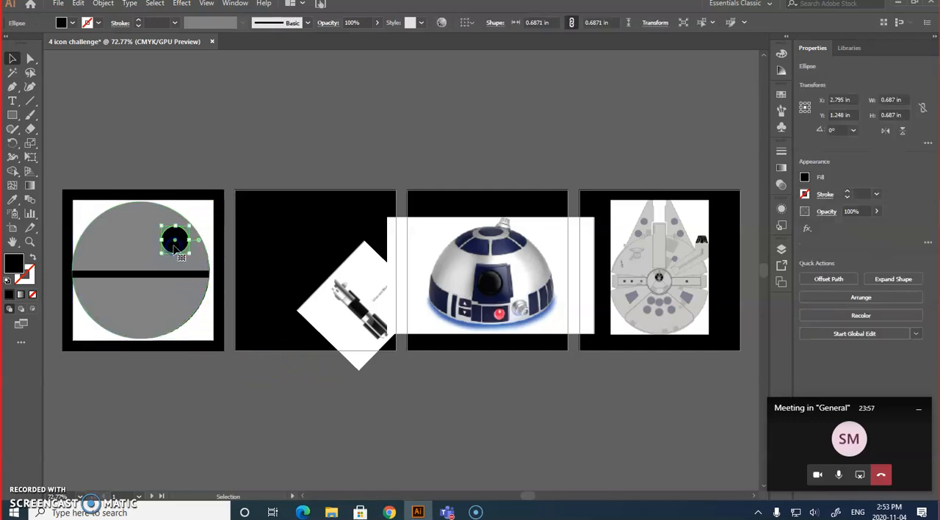
click(805, 177)
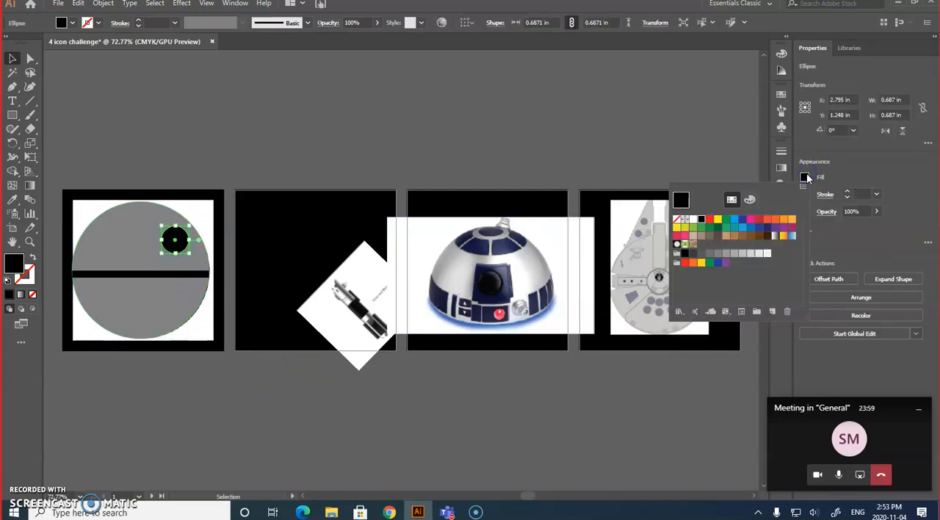
click(702, 253)
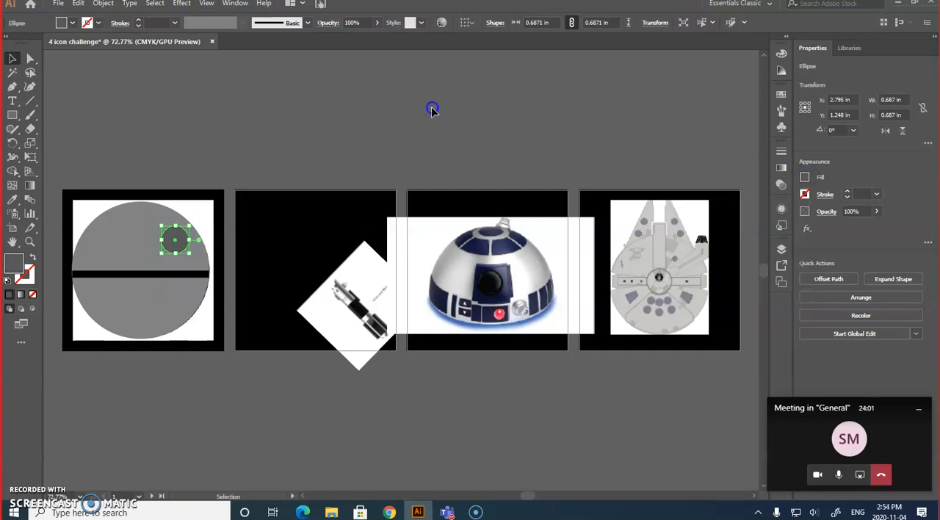
Fill the horizontal bar across the large circle with a very dark gray swatch and deselect it.
click(177, 276)
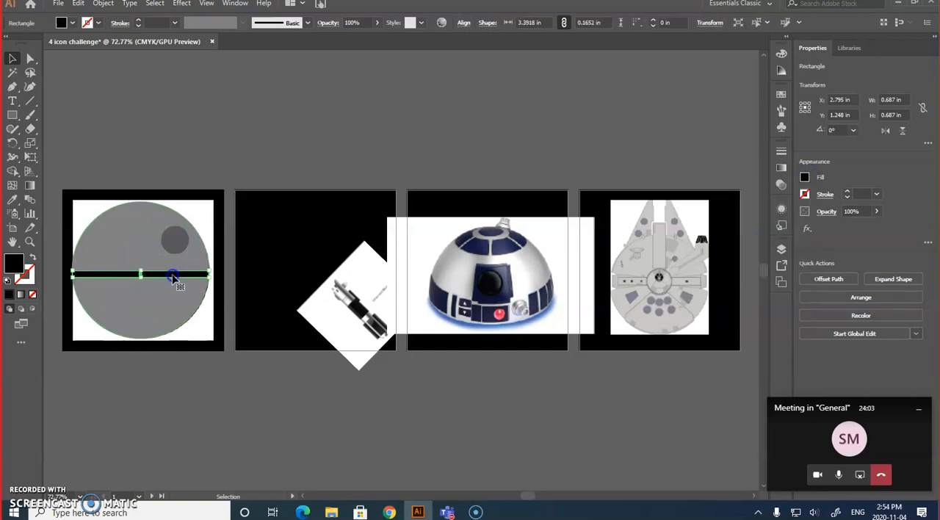
click(368, 116)
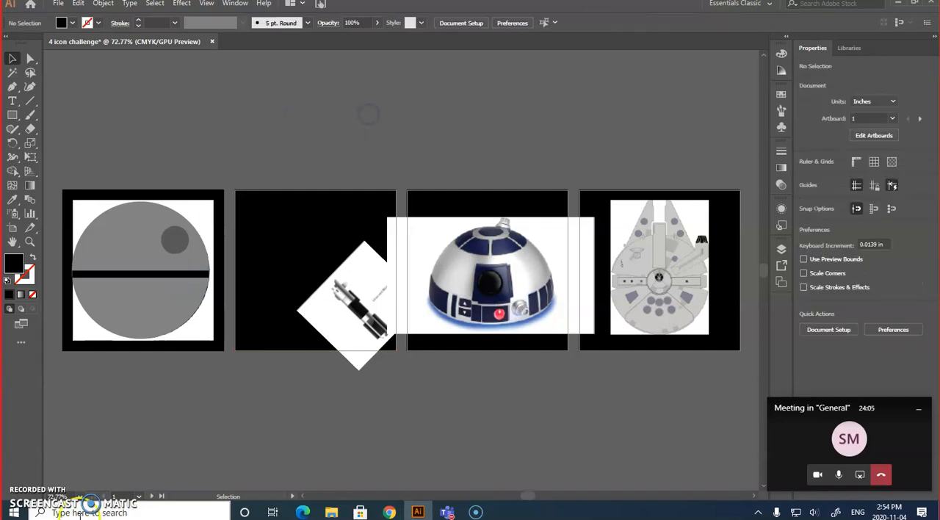
click(130, 276)
click(804, 178)
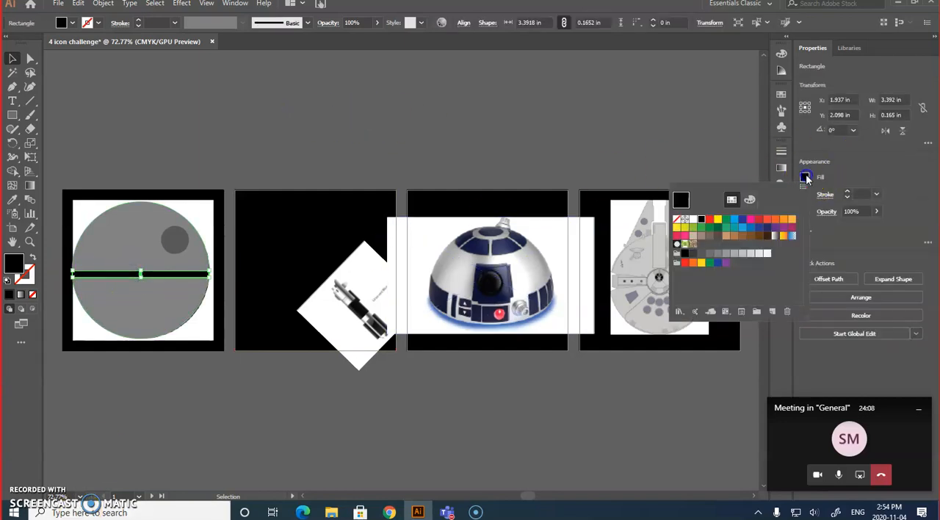
click(691, 253)
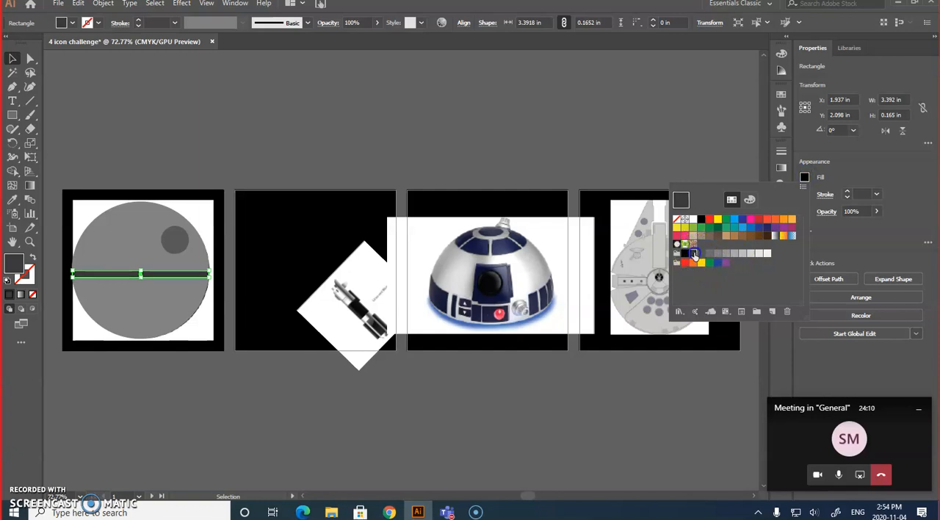
click(226, 121)
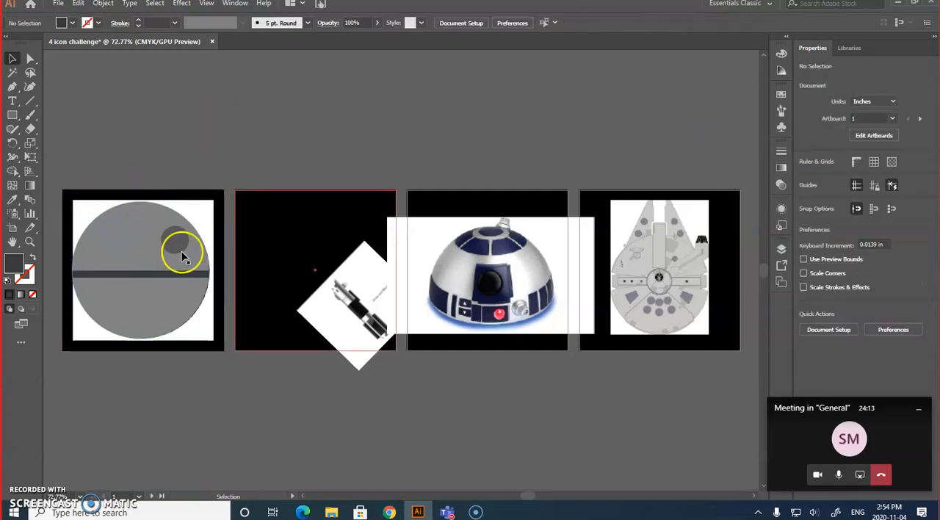
Move the Death Star reference image straight up off the first artboard, leaving the drawn icon on the black background.
click(211, 222)
drag(211, 226, 213, 59)
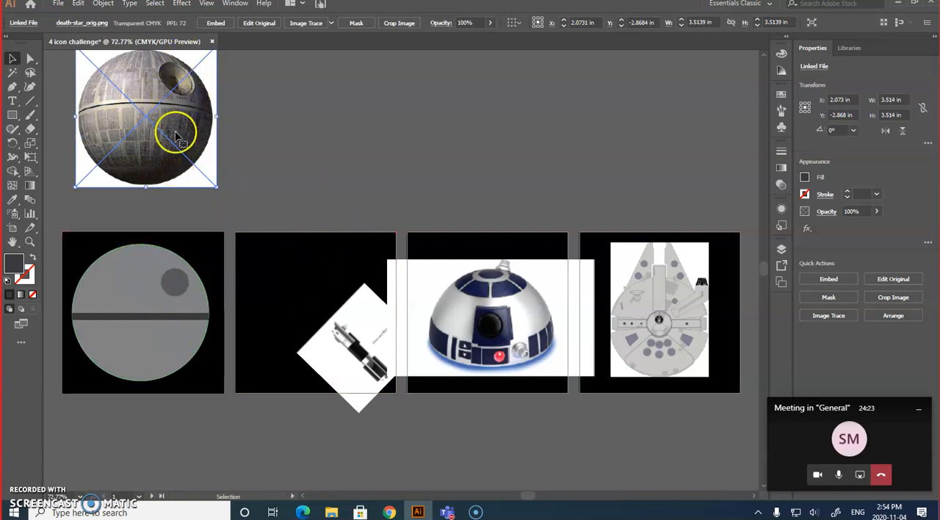
click(137, 294)
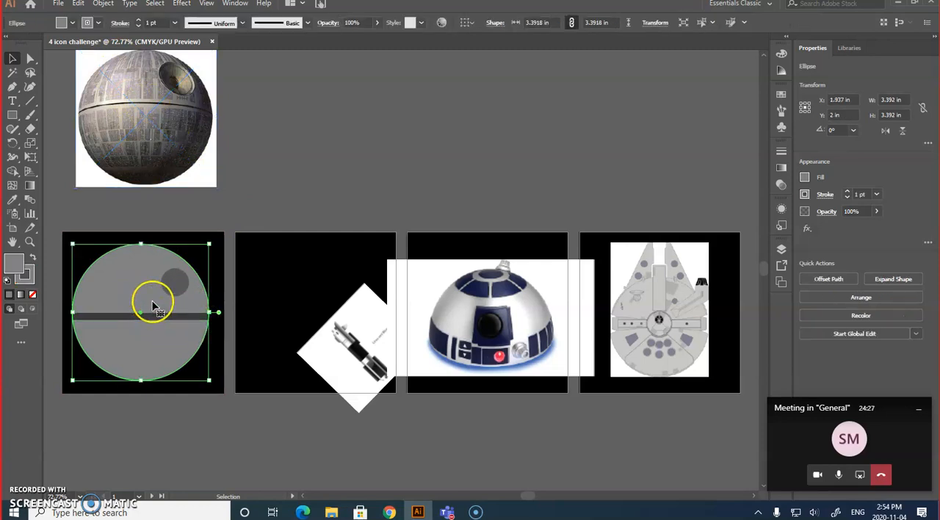
click(71, 207)
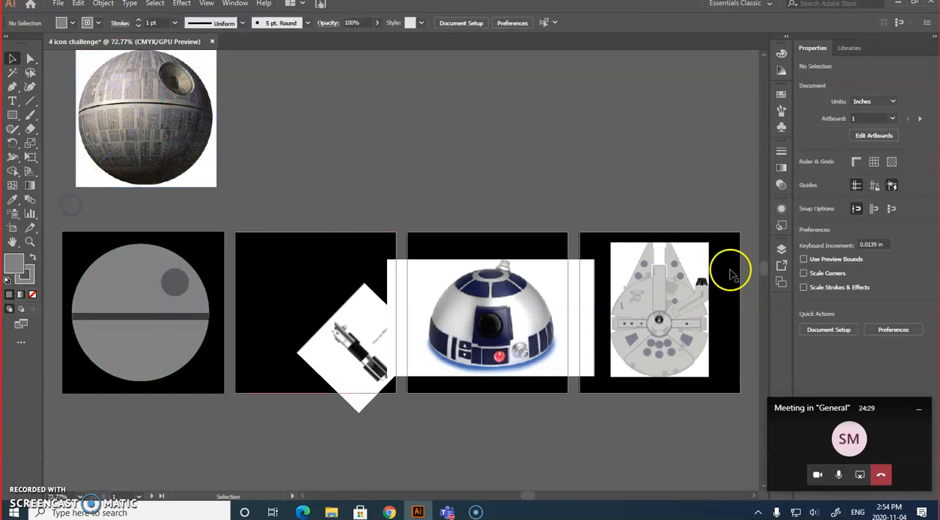
Lock the Layer 1 and bkgd layers, and group the Death Star's two circles and bar.
click(782, 249)
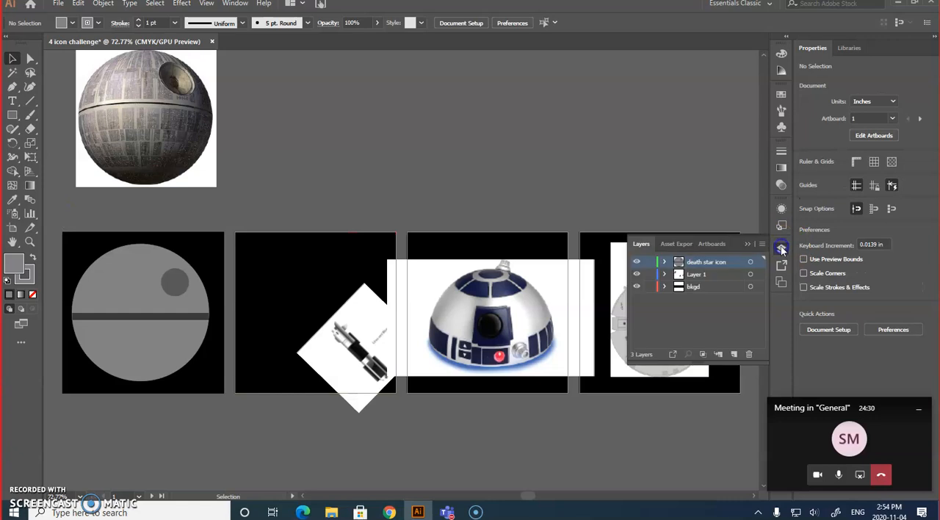
click(648, 287)
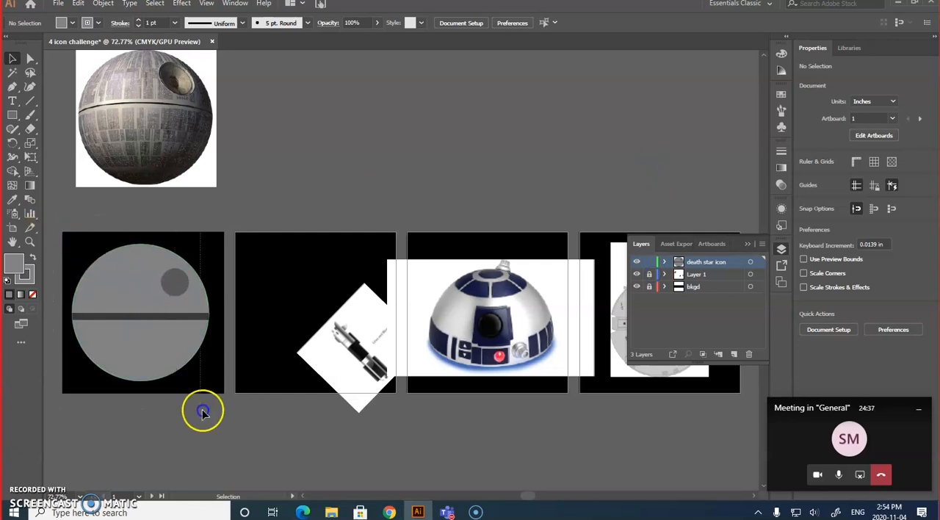
drag(223, 435, 225, 433)
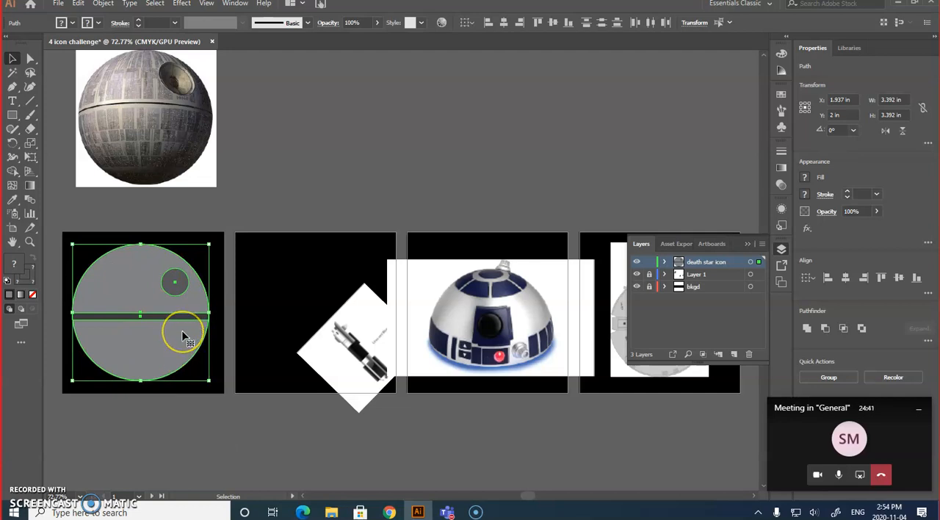
key(ctrl+g)
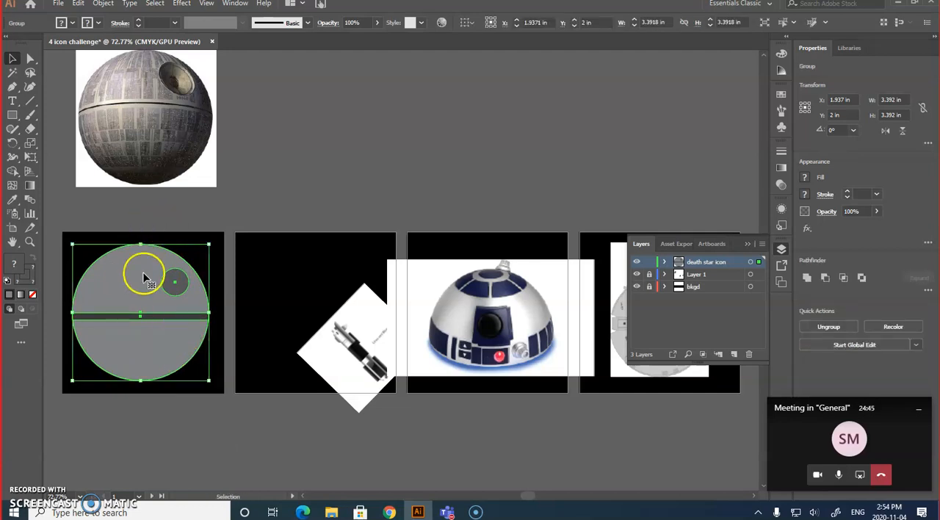
Center the Death Star group on the first artboard at X 2 in, Y 2 in, and deselect it.
drag(141, 287, 145, 287)
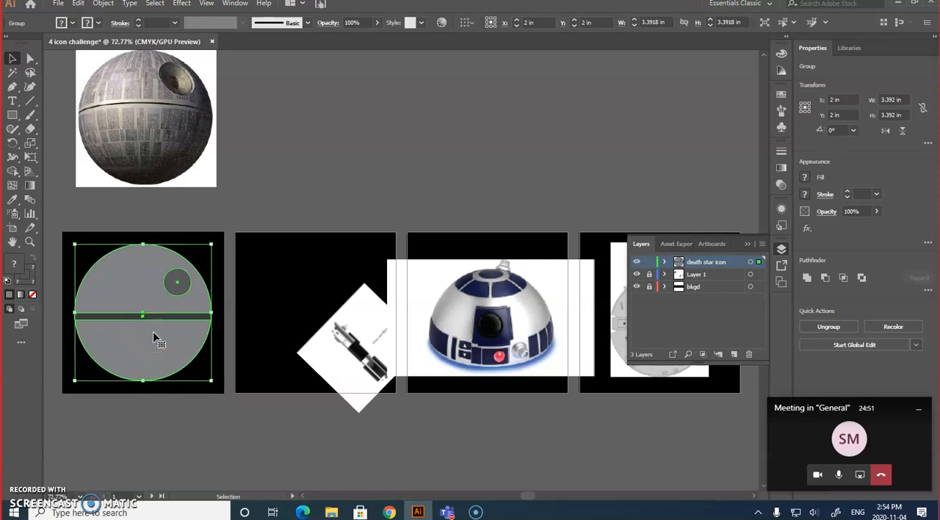
drag(160, 346, 161, 346)
click(198, 446)
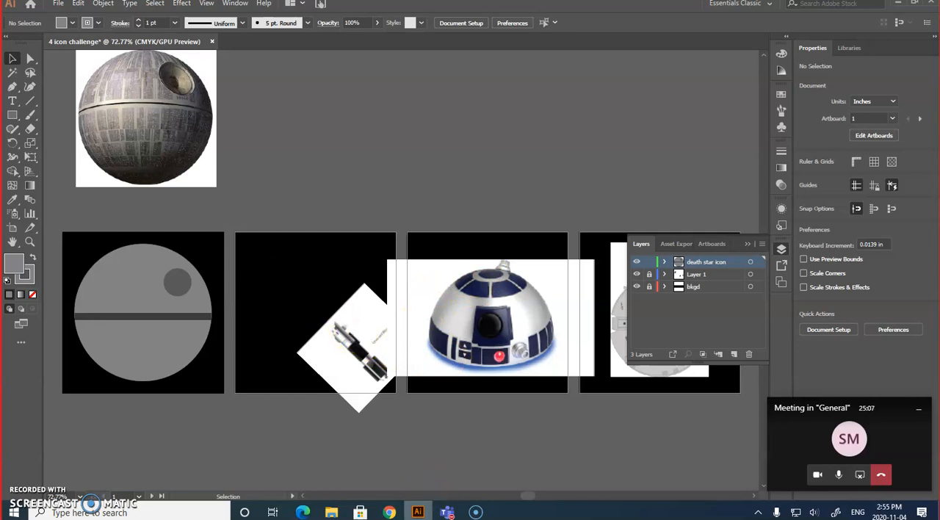
Switch to Chrome and examine the Four Icon Challenge sample icons and film slideshow on the class page.
click(389, 511)
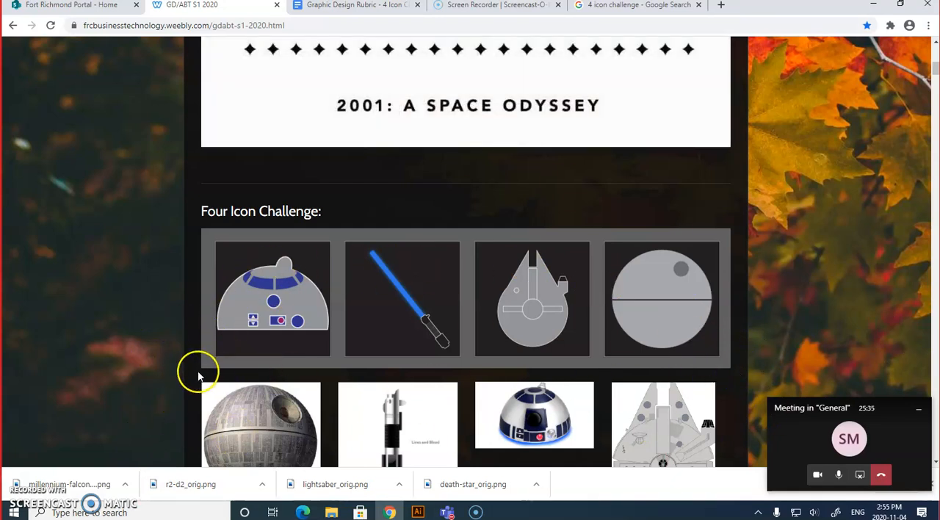
scroll(192, 380, up, 3)
scroll(192, 380, up, 1)
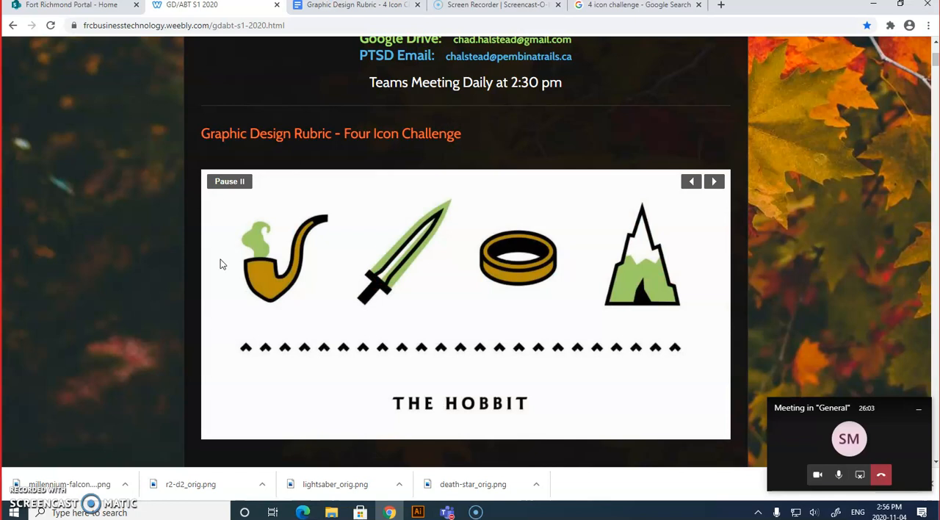
click(218, 263)
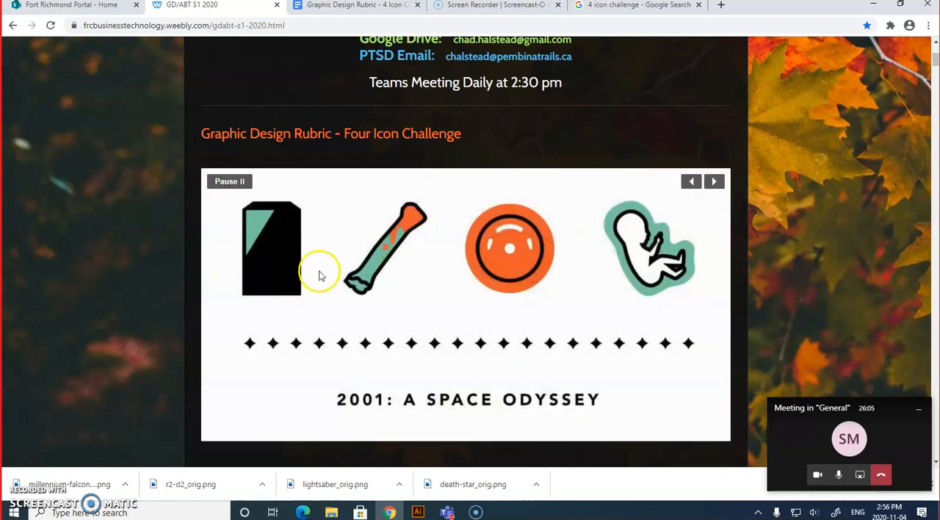
click(458, 411)
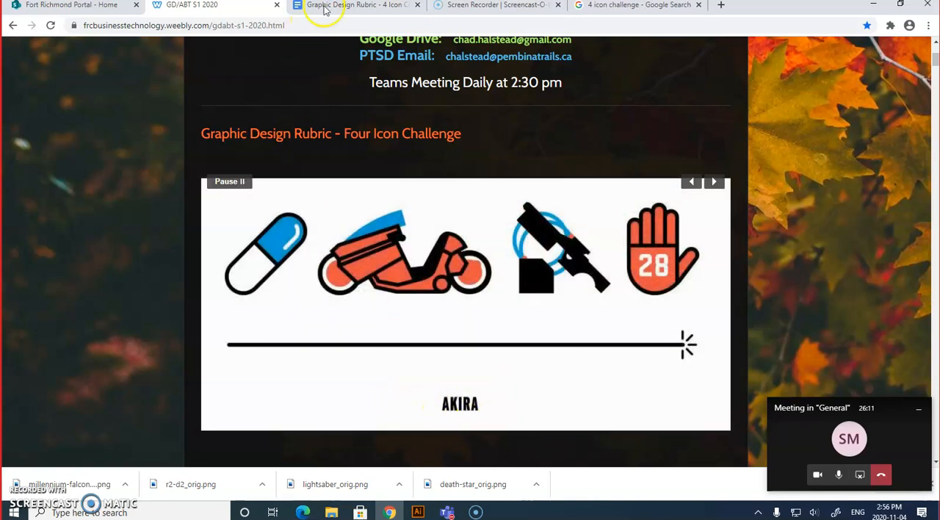
Read the criteria in the Graphic Design Rubric - 4 Icon Challenge document and return to the class page's Four Icon Challenge section.
click(381, 6)
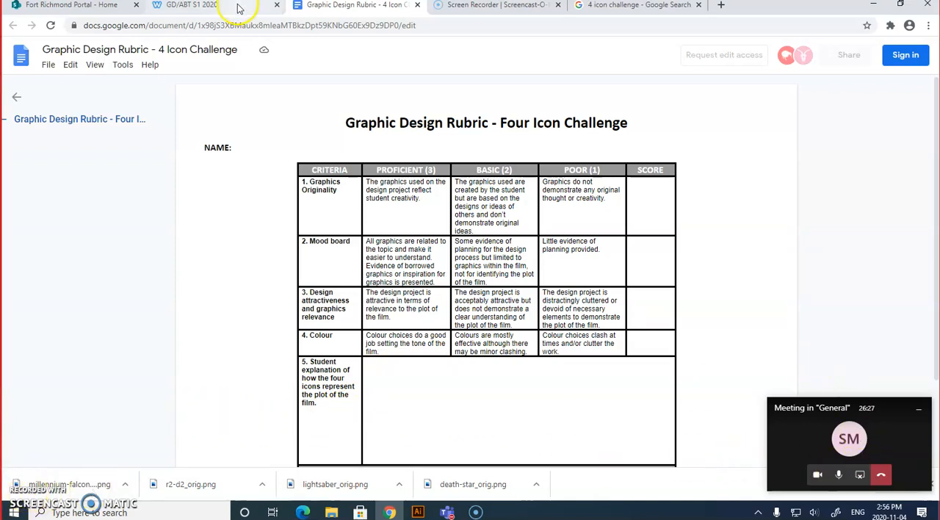
click(213, 5)
scroll(55, 382, down, 1)
scroll(96, 338, down, 4)
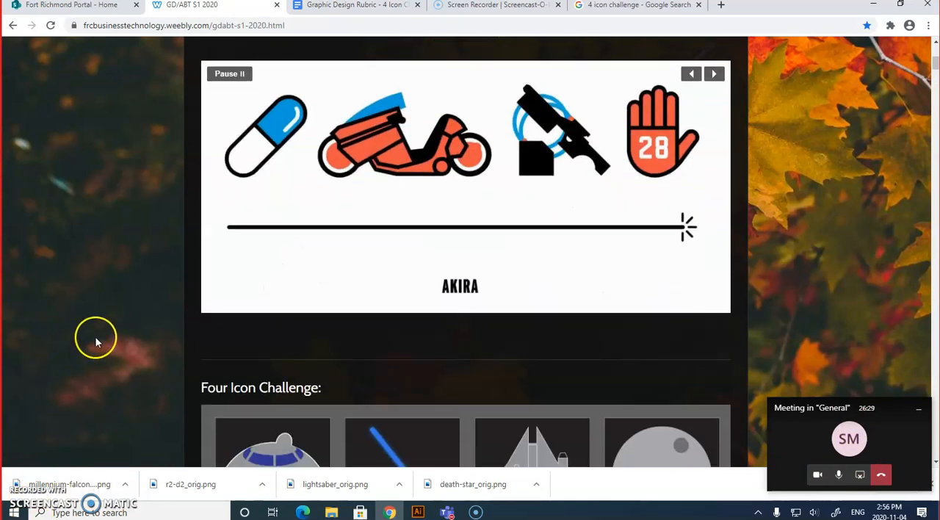